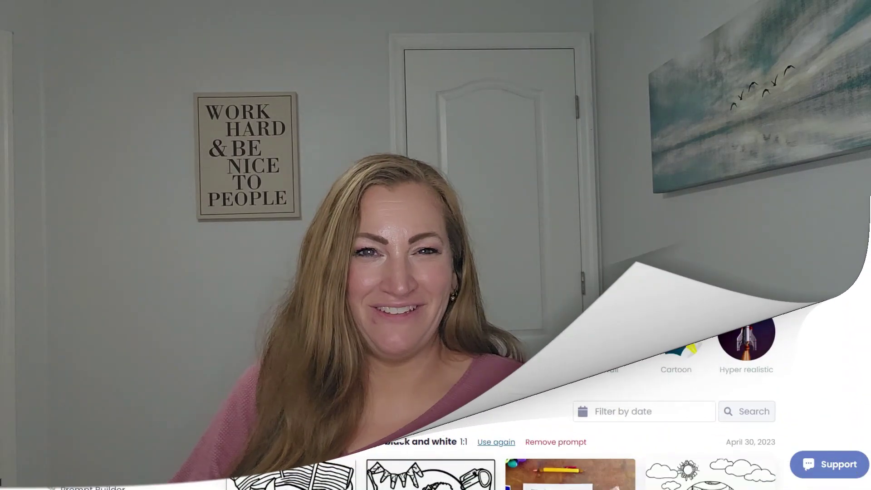
Open the Script Fonts category and browse through the listed fonts
scroll(388, 245, "down", 3)
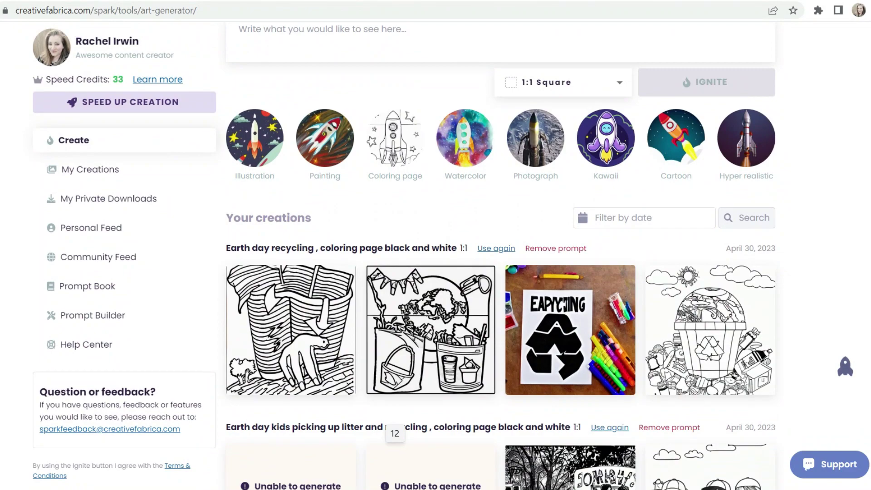
scroll(388, 245, "up", 5)
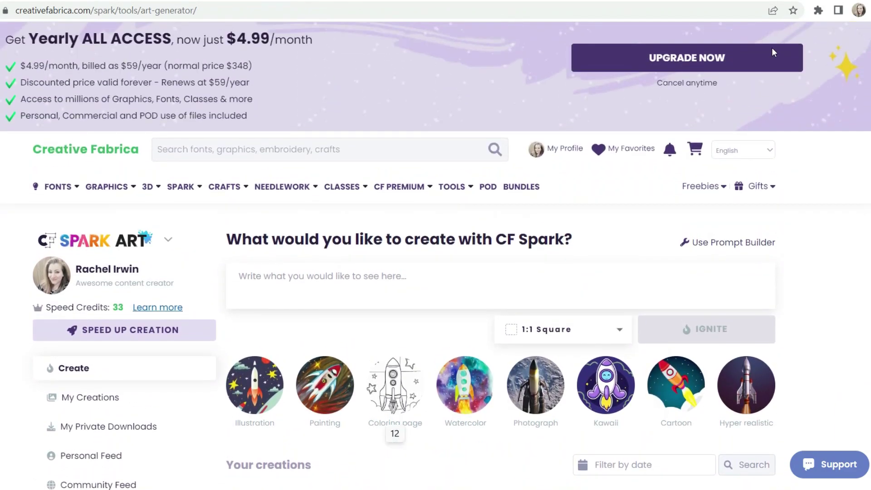
mouse_move(67, 191)
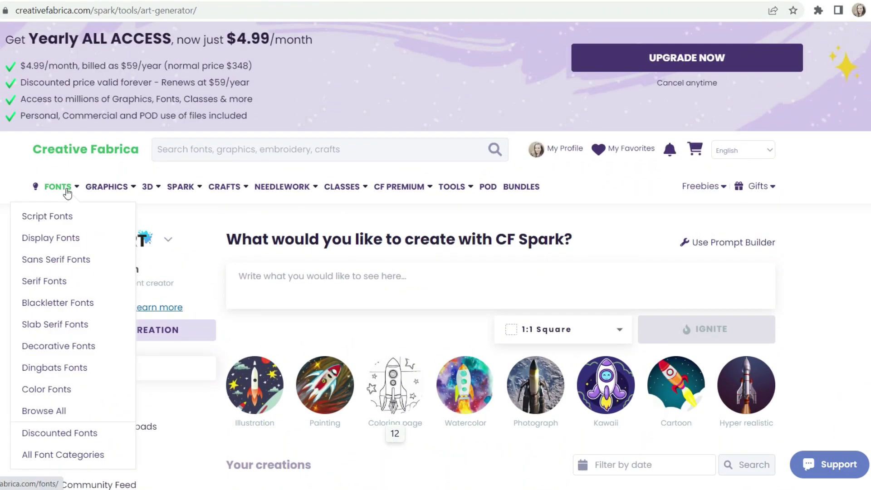
left_click(65, 217)
scroll(65, 217, "down", 5)
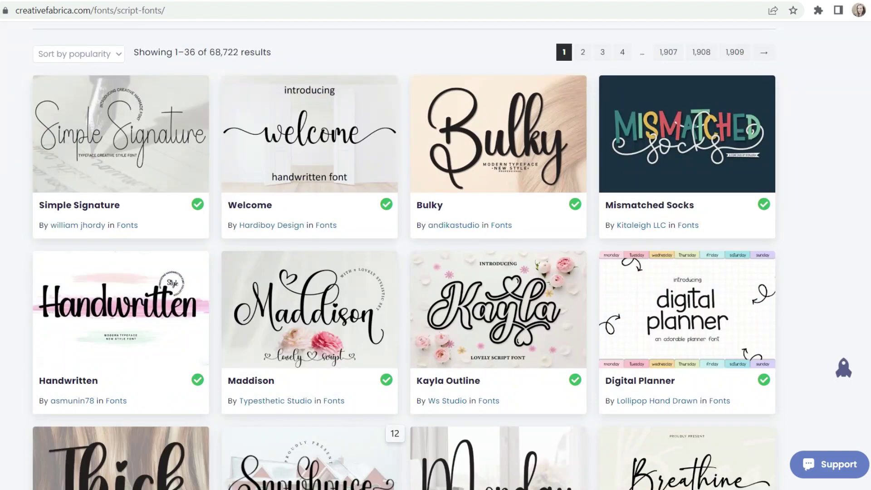
scroll(402, 259, "down", 9)
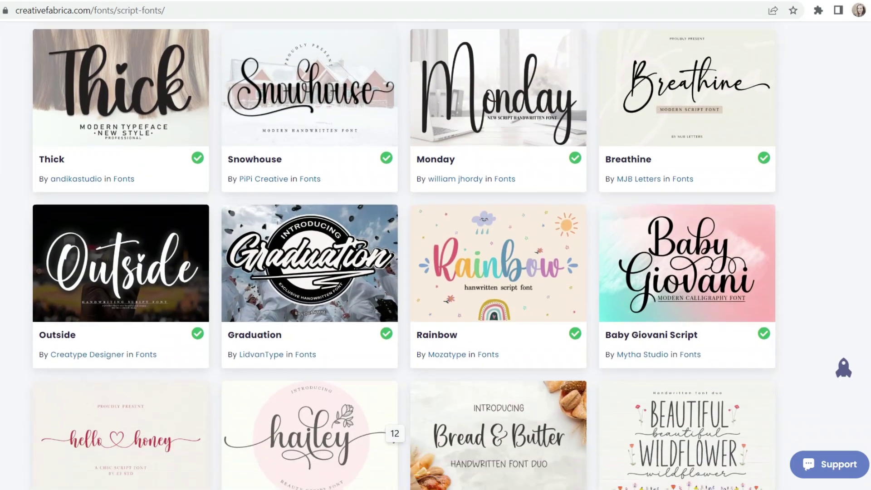
scroll(404, 256, "down", 8)
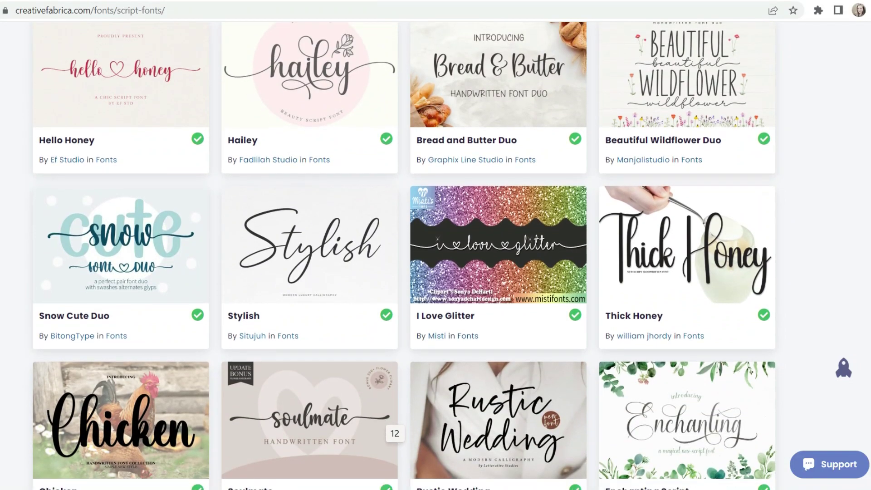
scroll(363, 241, "down", 2)
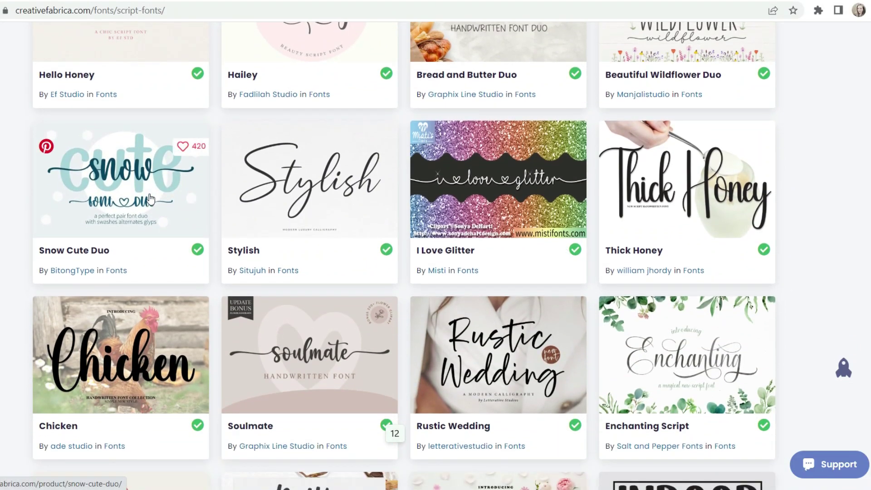
Open the Snow Cute Duo font's product page and review its glyphs, compatibility, preview samples and related fonts
left_click(150, 198)
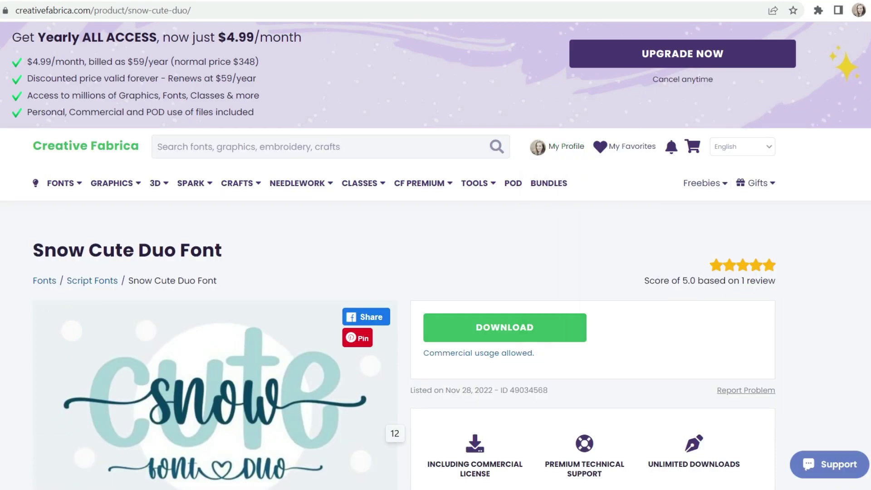
scroll(403, 254, "down", 10)
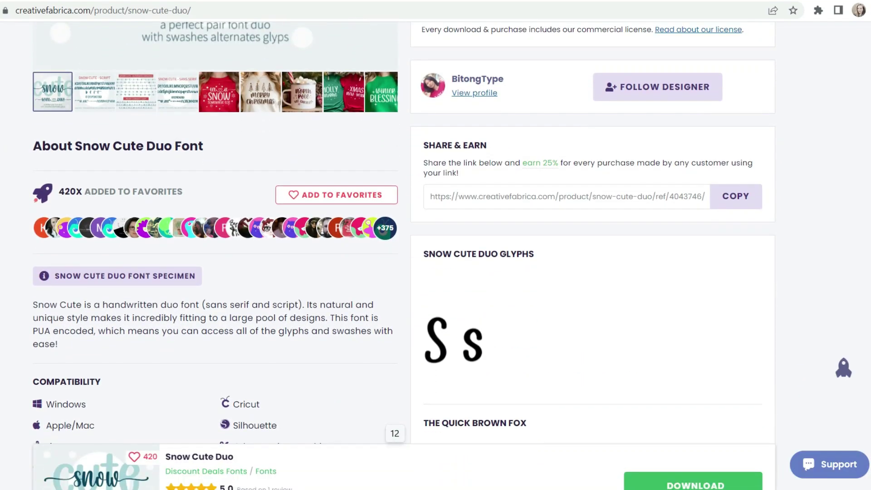
scroll(403, 254, "down", 8)
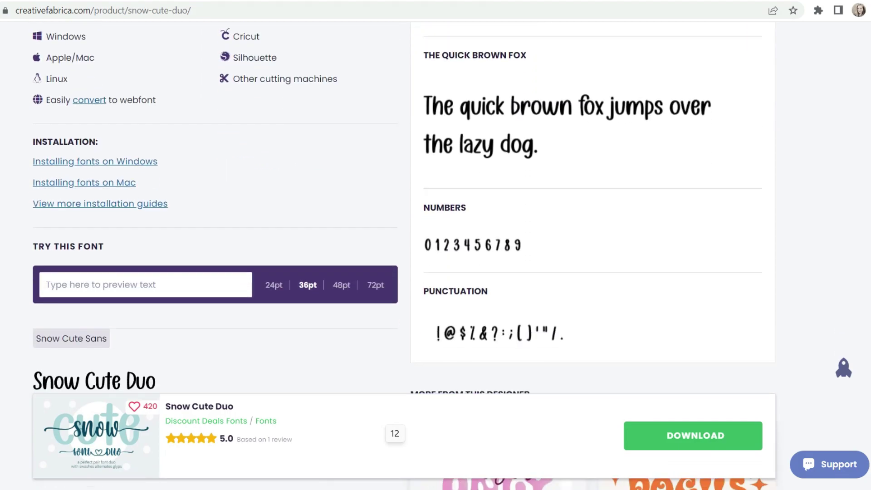
scroll(403, 254, "down", 9)
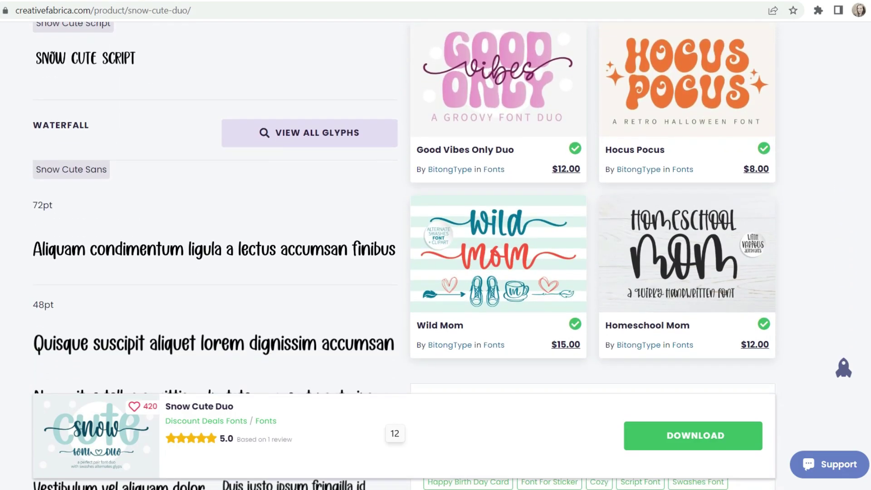
scroll(403, 254, "down", 6)
scroll(403, 254, "up", 10)
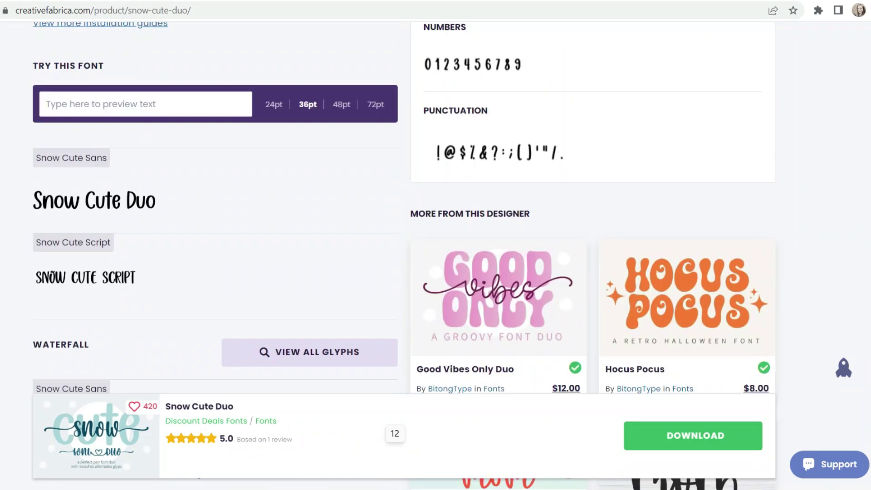
scroll(403, 254, "up", 20)
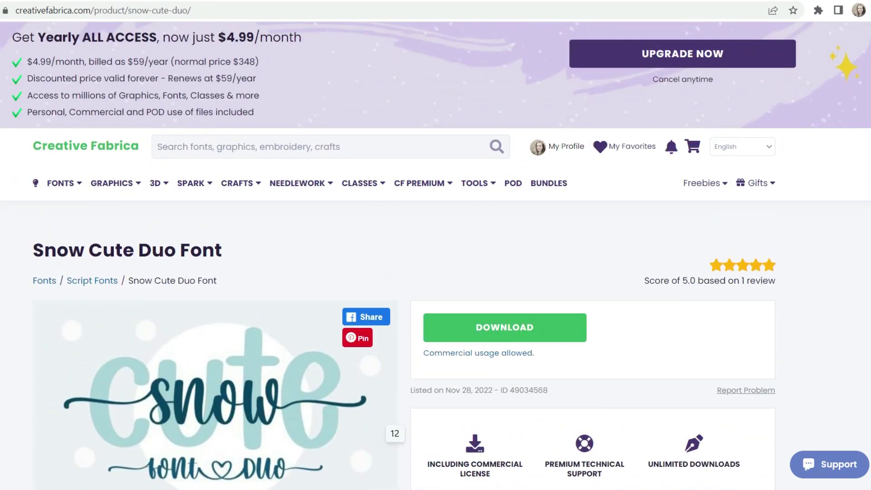
Open the CF Spark overview page and review the tools offered in the Spark family
mouse_move(204, 184)
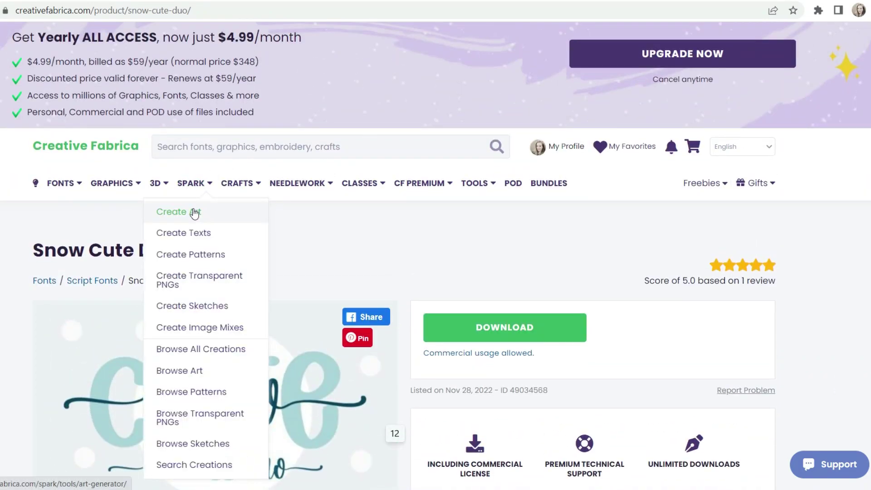
left_click(198, 185)
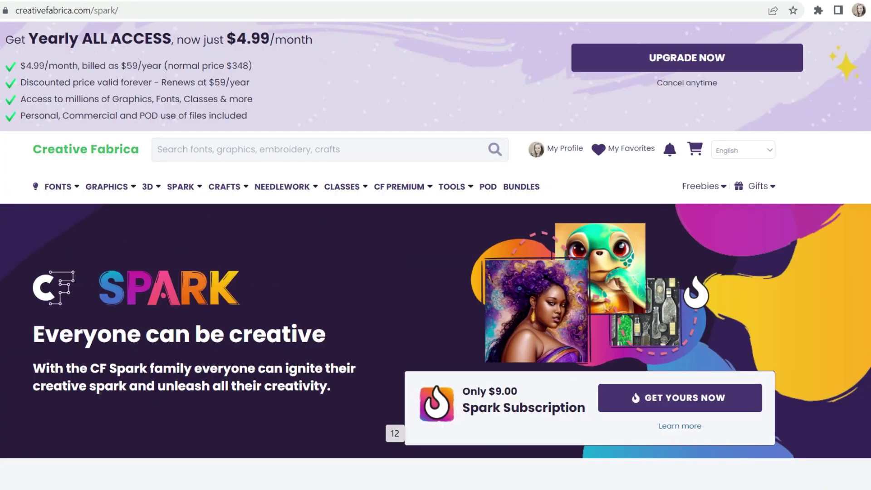
scroll(435, 252, "down", 7)
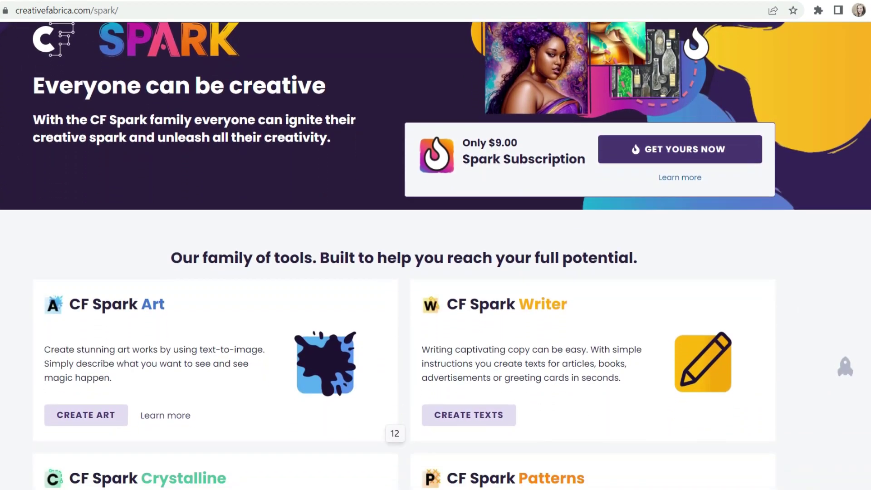
scroll(436, 252, "down", 6)
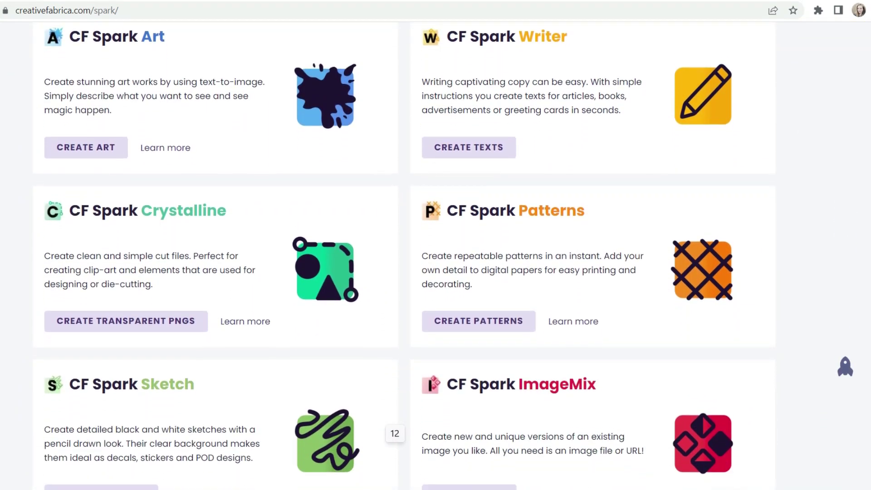
scroll(435, 252, "down", 6)
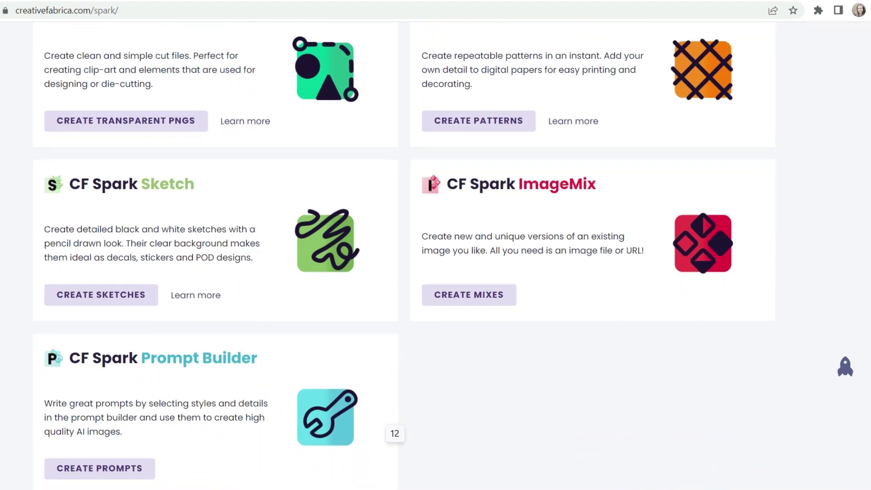
scroll(435, 252, "down", 1)
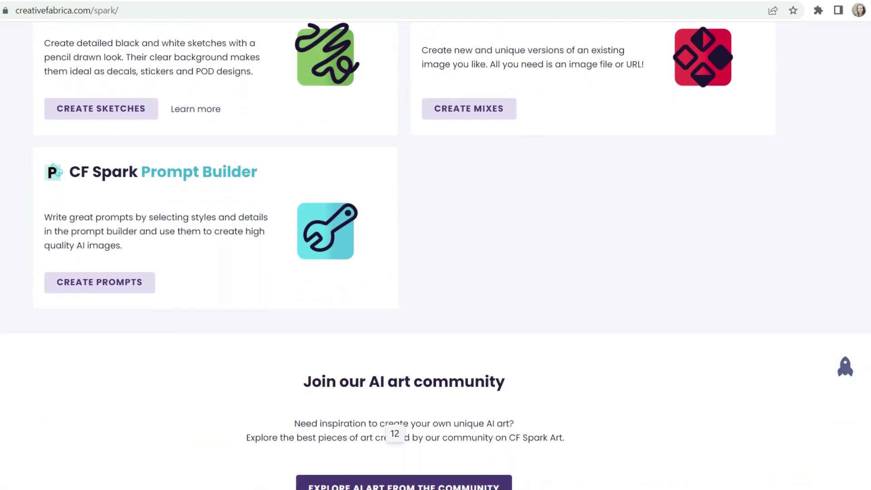
scroll(435, 252, "up", 8)
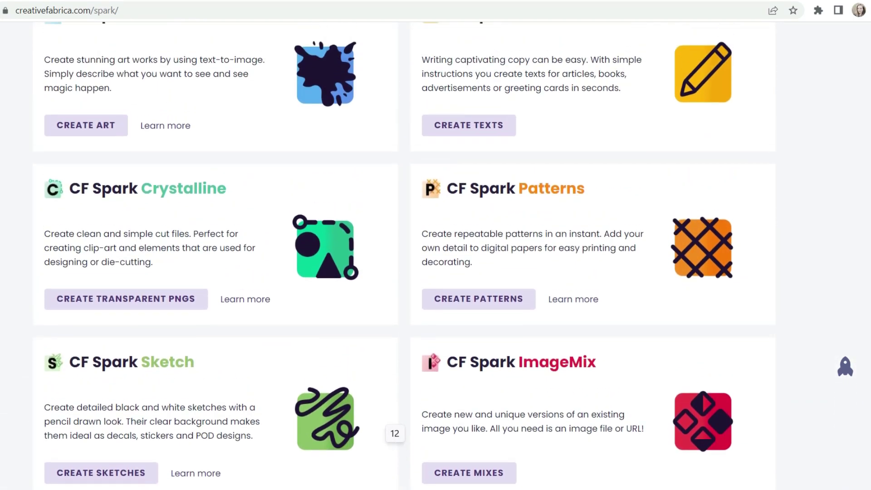
scroll(436, 252, "up", 6)
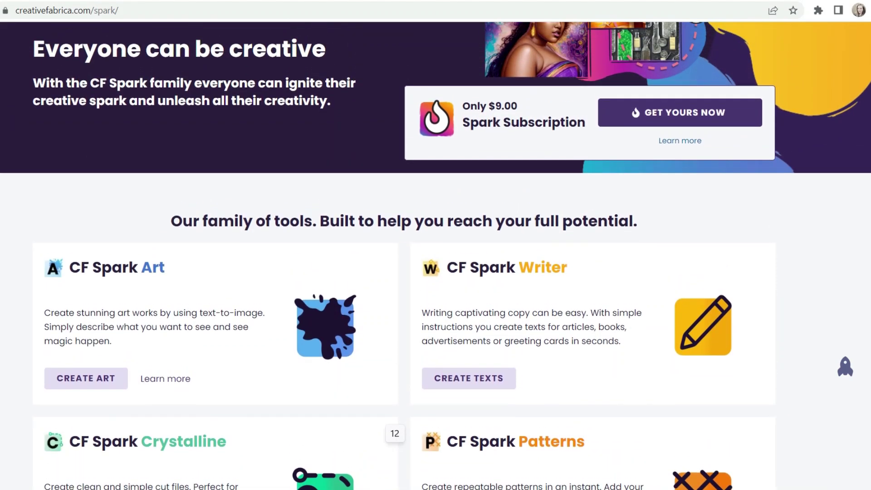
scroll(435, 252, "up", 1)
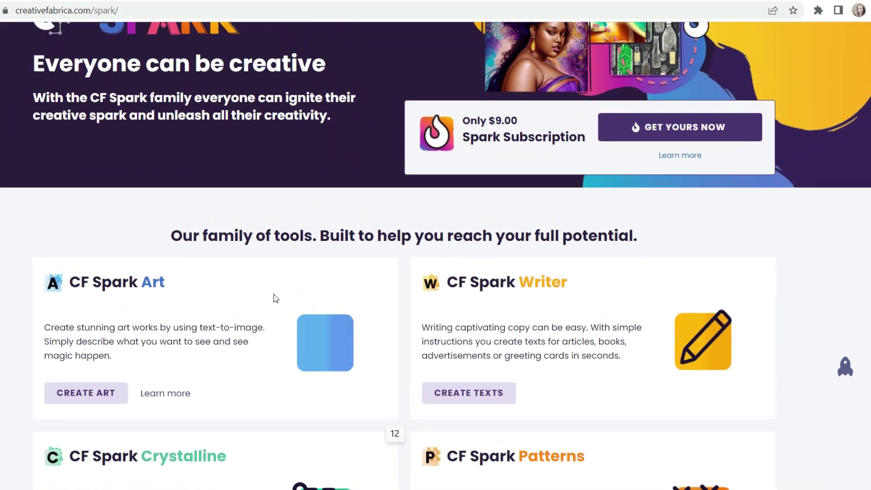
Open the CF Spark Art creation tool and look over its prompt area, art styles and existing creations
left_click(84, 396)
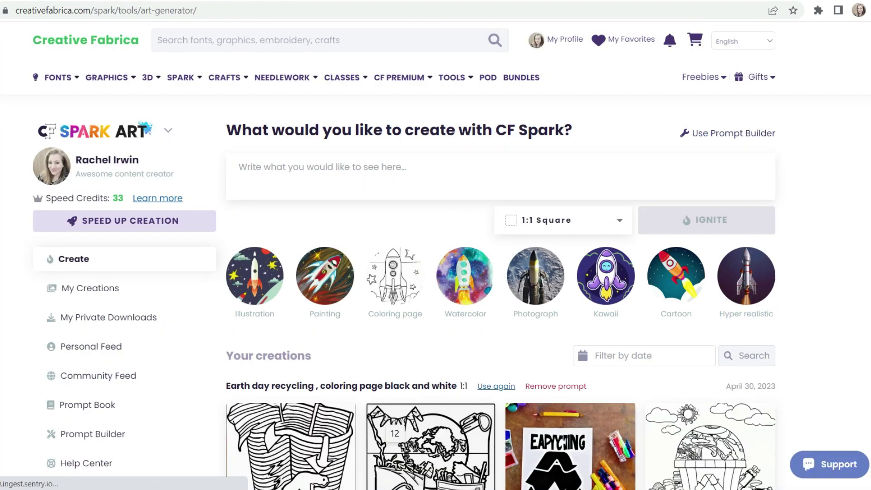
scroll(435, 254, "down", 3)
scroll(394, 433, "up", 4)
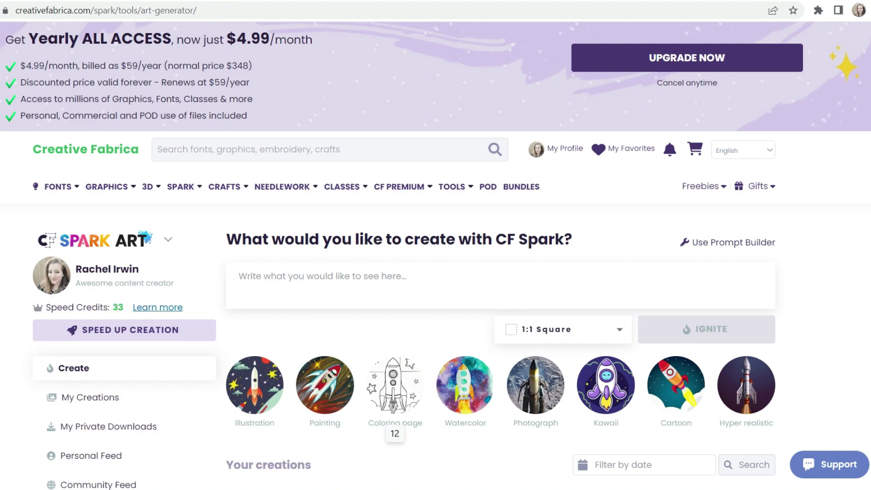
scroll(395, 433, "down", 2)
scroll(394, 433, "up", 2)
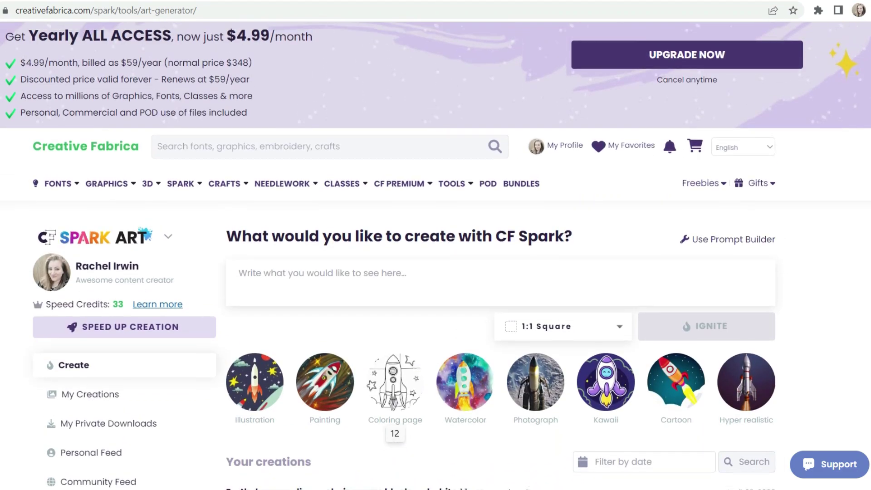
Generate square images from the prompt "girl riding a horse by the beach", first plain and again with the Coloring page style
left_click(247, 276)
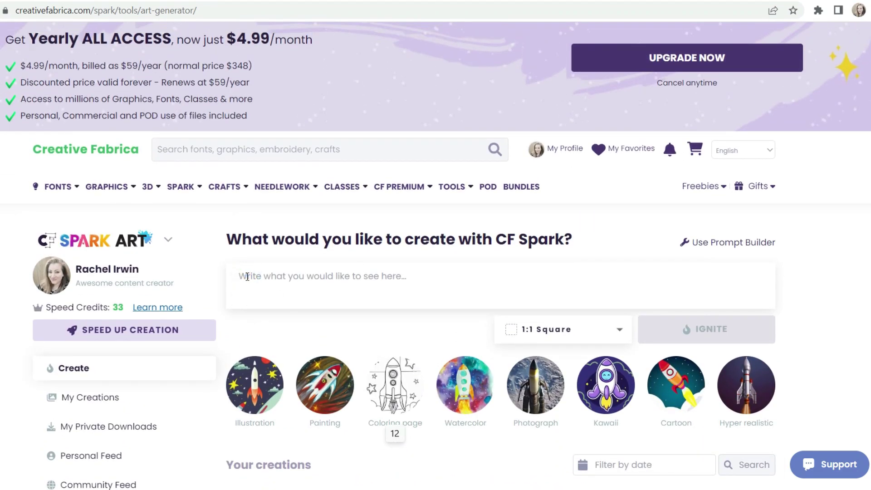
type("girl riding a horse by the beach")
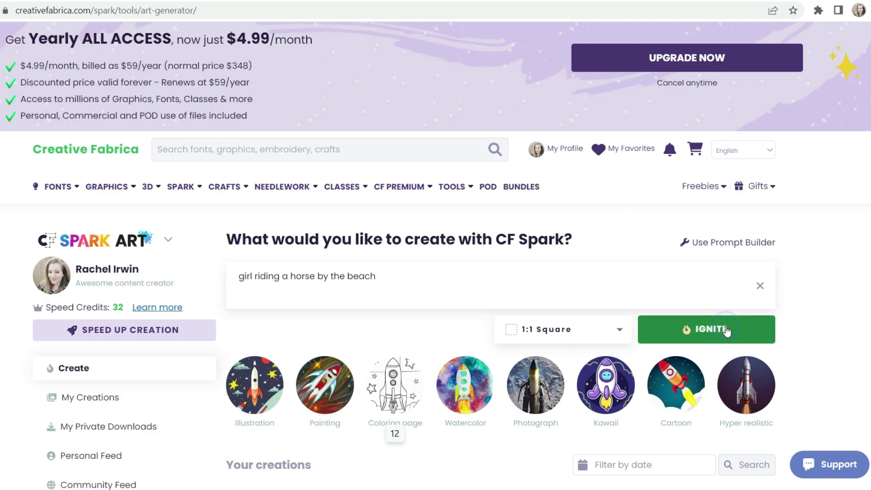
left_click(405, 382)
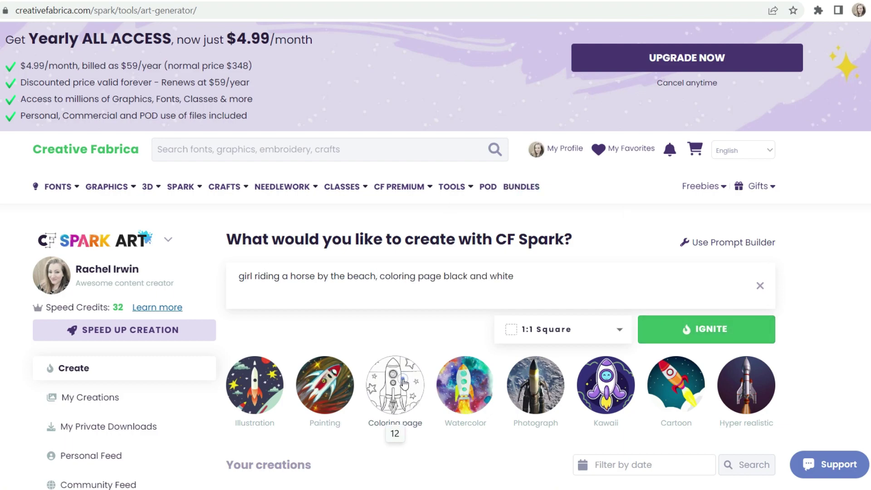
left_click(723, 329)
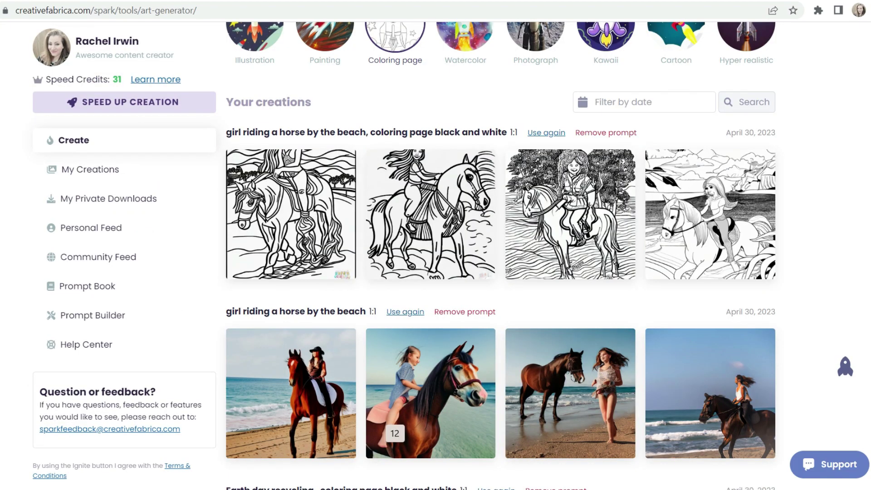
Open the Display Fonts category and browse through the listed fonts
scroll(394, 433, "up", 8)
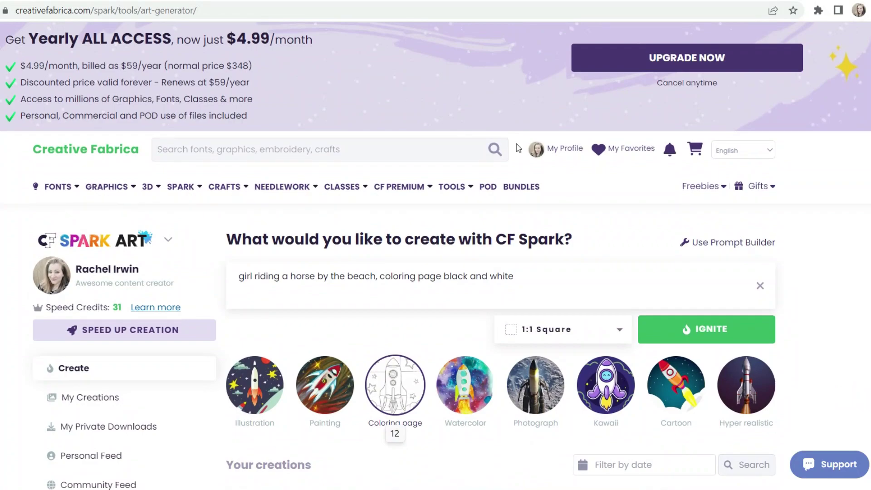
mouse_move(109, 195)
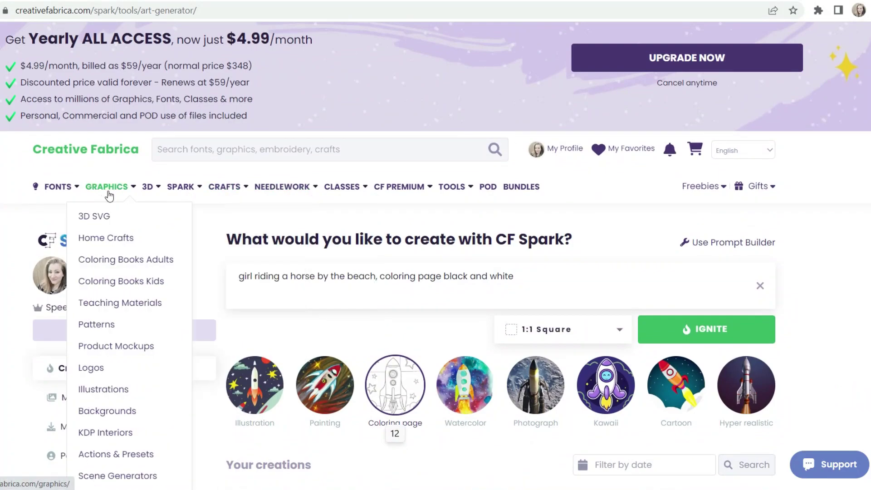
mouse_move(60, 189)
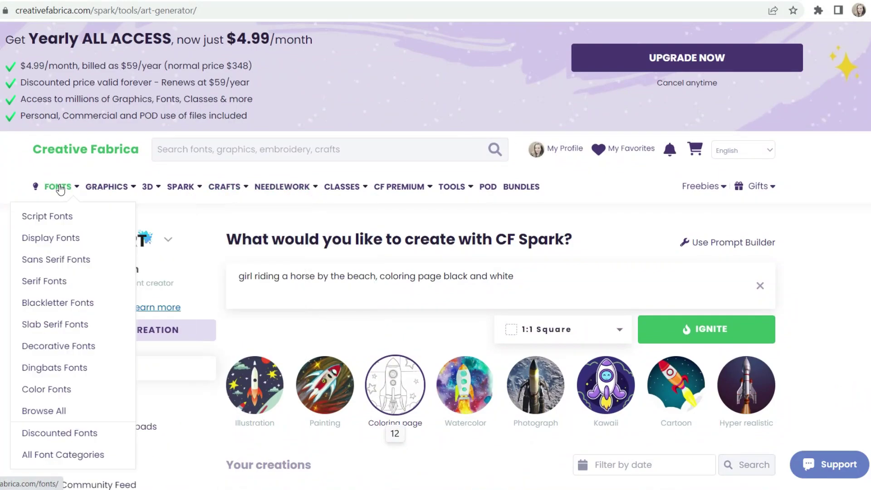
left_click(55, 242)
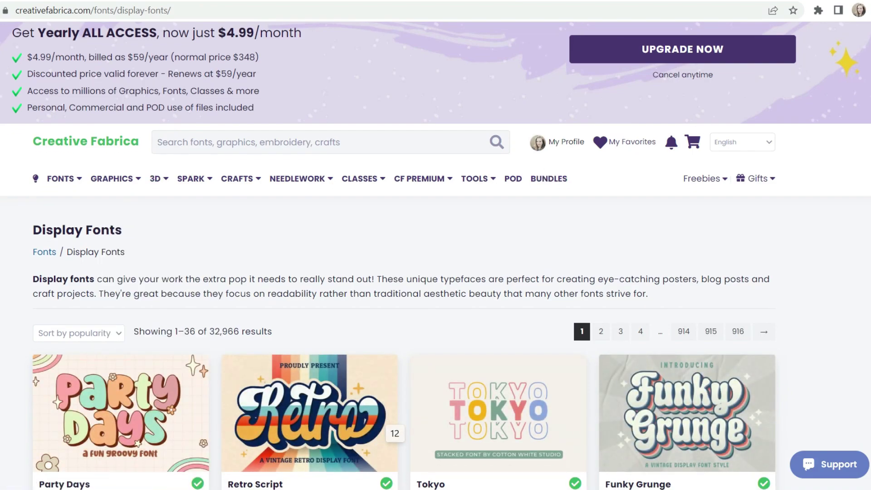
scroll(546, 175, "down", 5)
scroll(435, 254, "down", 7)
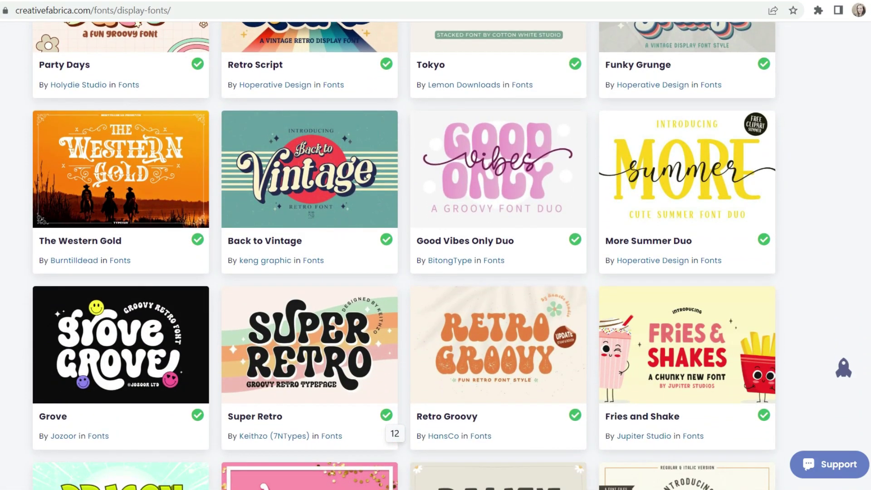
scroll(435, 254, "down", 6)
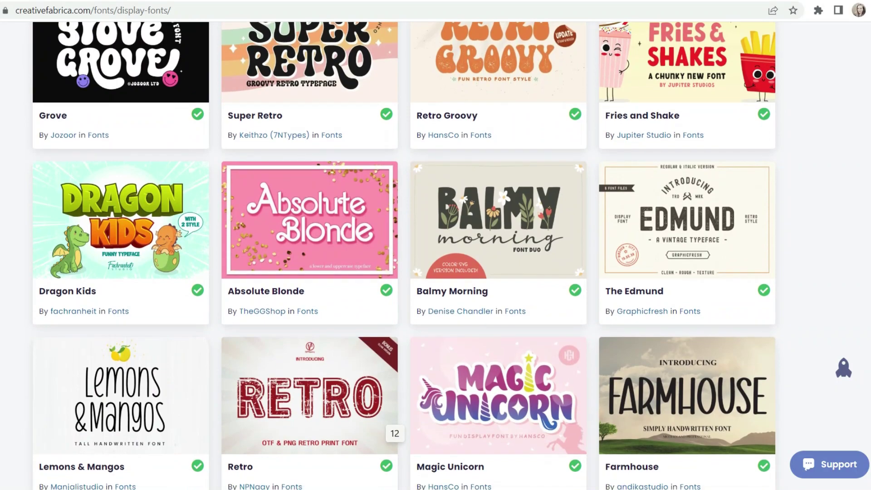
Look through the remaining display fonts to the end of the first results page
scroll(435, 254, "down", 6)
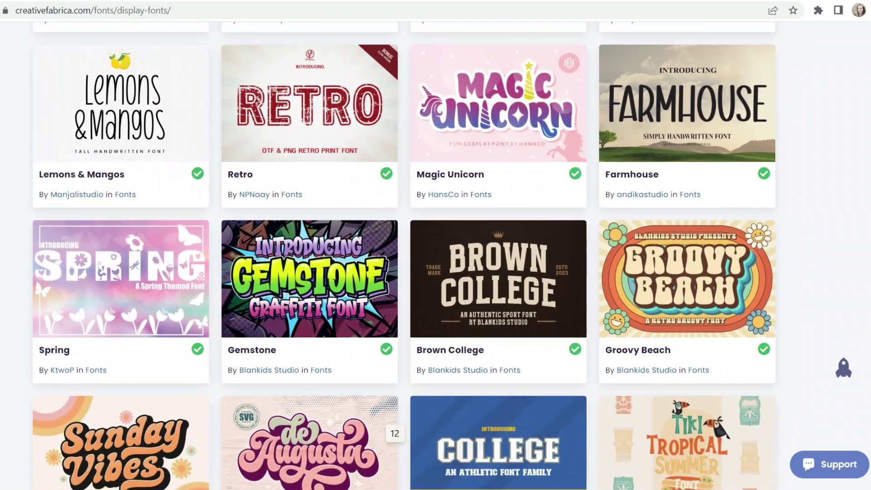
scroll(435, 254, "down", 6)
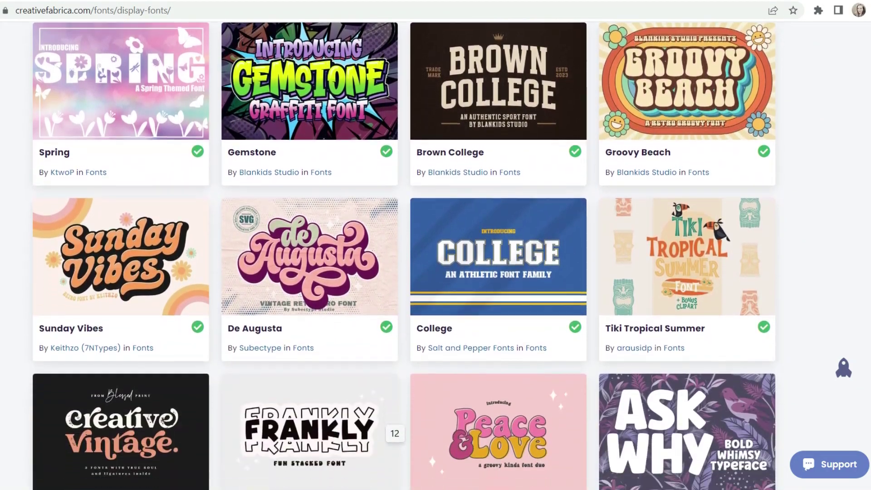
scroll(436, 254, "down", 8)
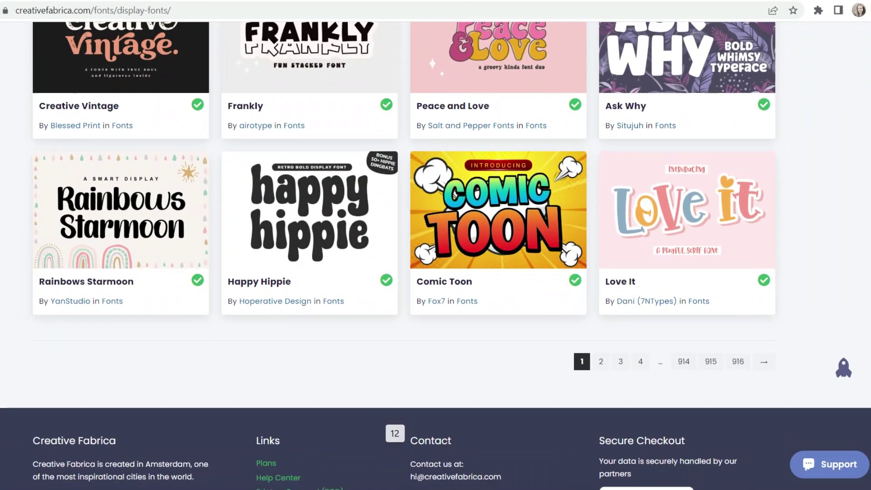
scroll(435, 254, "up", 3)
scroll(435, 254, "up", 20)
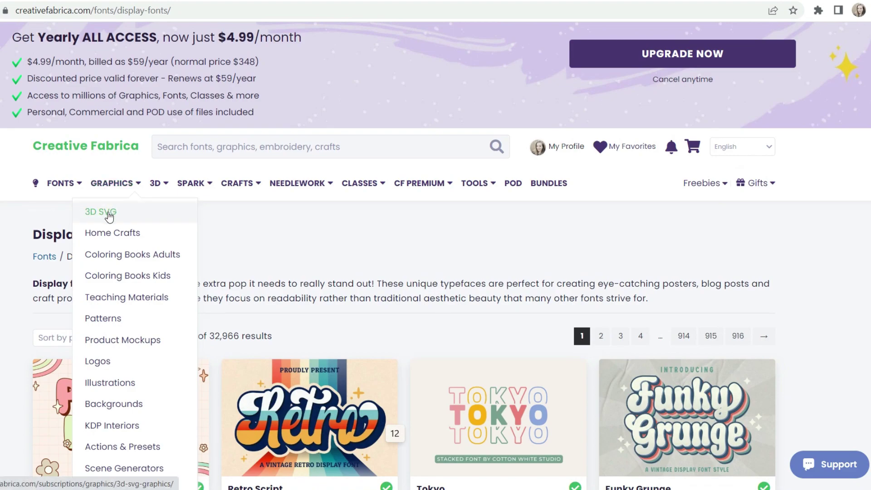
Open the Coloring Books Kids graphics category and look over the coloring page sets offered
left_click(119, 284)
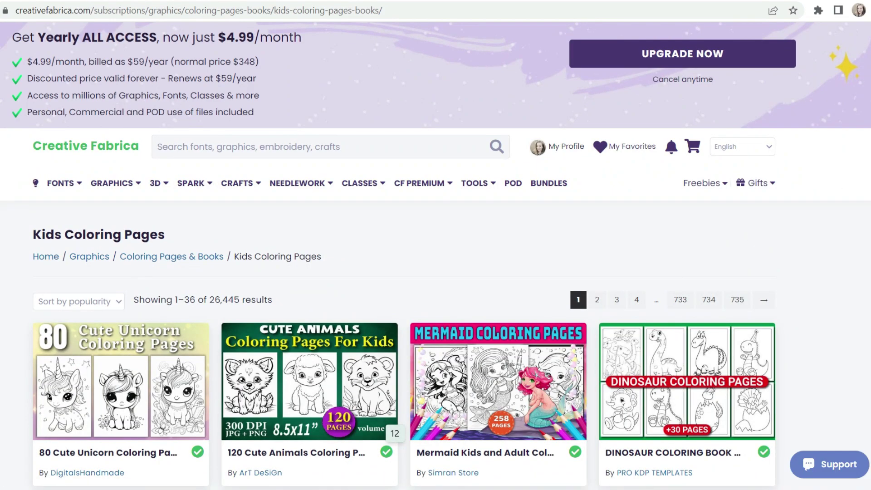
scroll(436, 253, "down", 8)
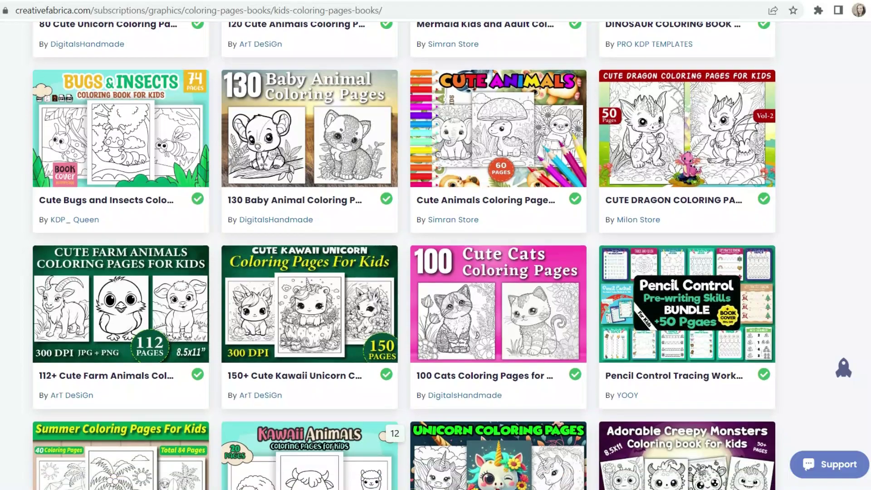
scroll(403, 254, "down", 2)
scroll(404, 254, "up", 4)
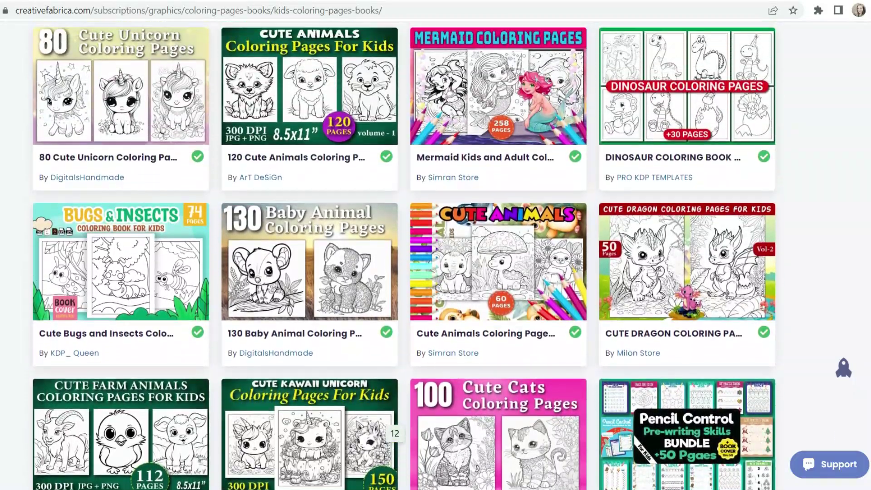
scroll(404, 254, "up", 5)
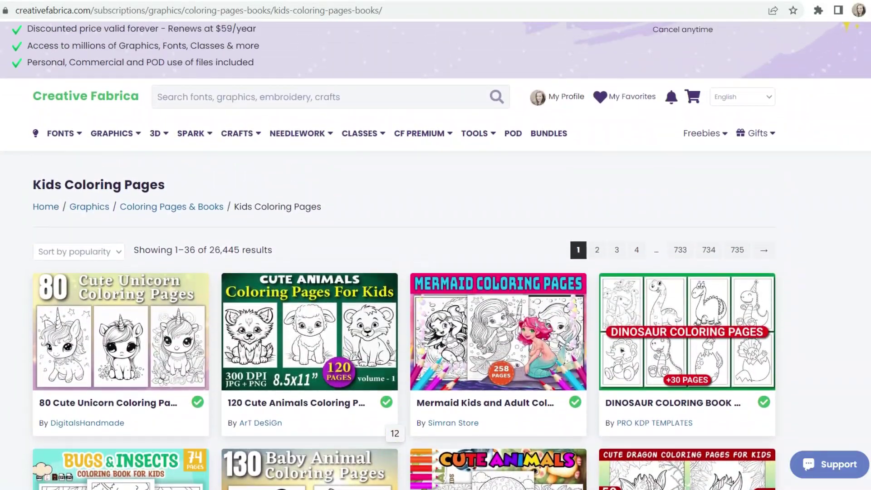
scroll(404, 254, "up", 1)
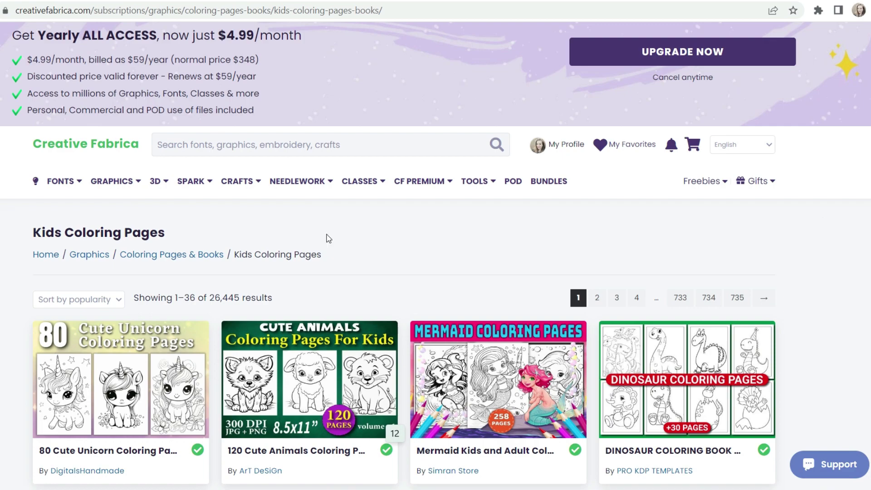
Open the Flowers category of 3D SVG crafts and browse the paper flower designs
mouse_move(155, 182)
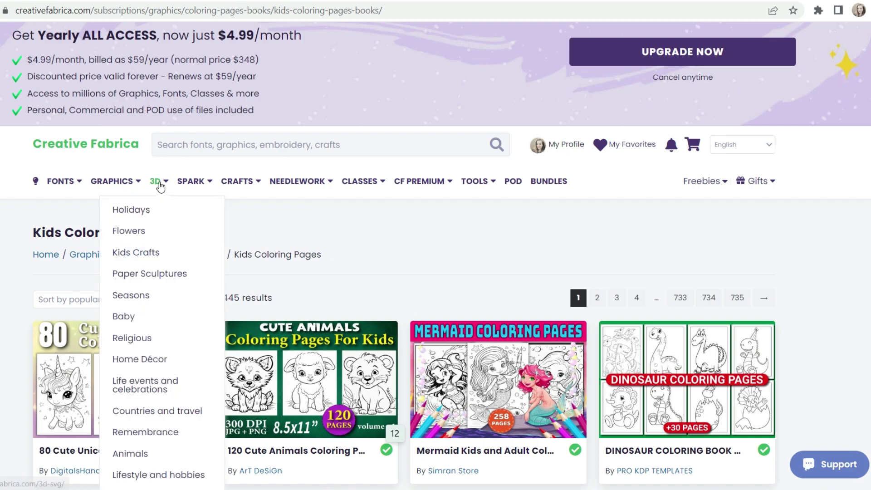
left_click(135, 230)
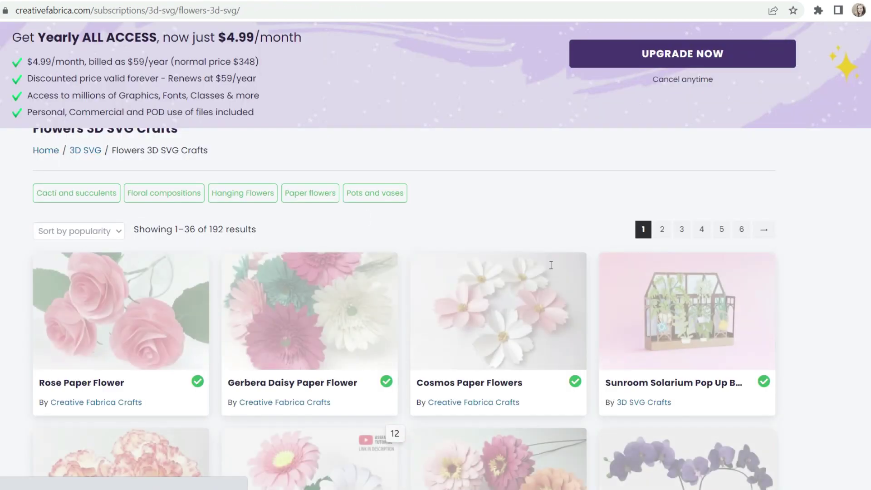
scroll(435, 254, "down", 10)
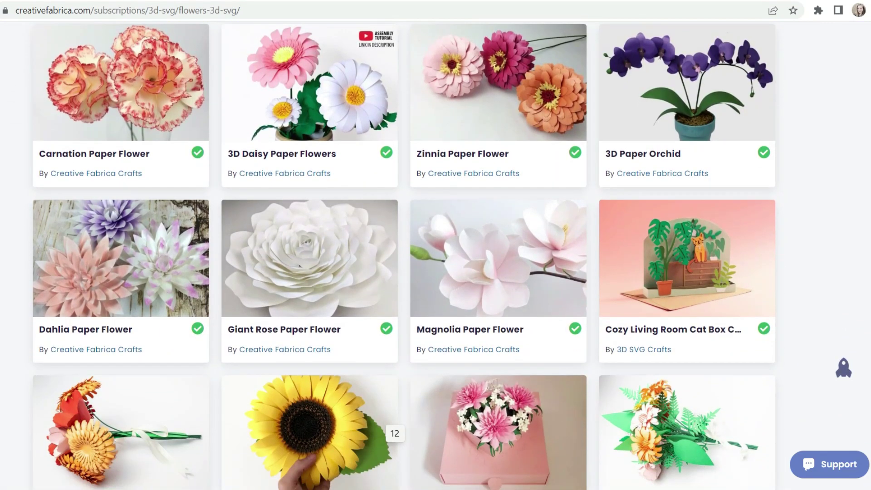
scroll(435, 254, "up", 8)
scroll(478, 208, "up", 3)
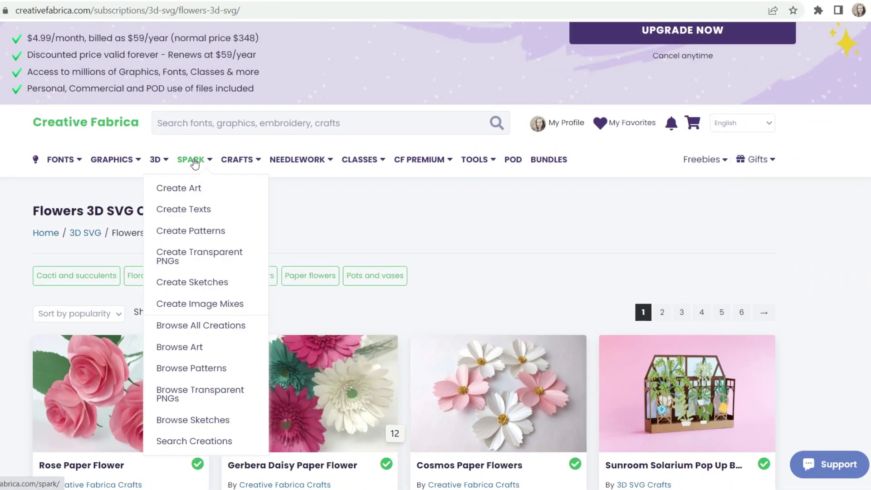
Open the Teaching Materials graphics category and browse the worksheets and workbooks
mouse_move(123, 162)
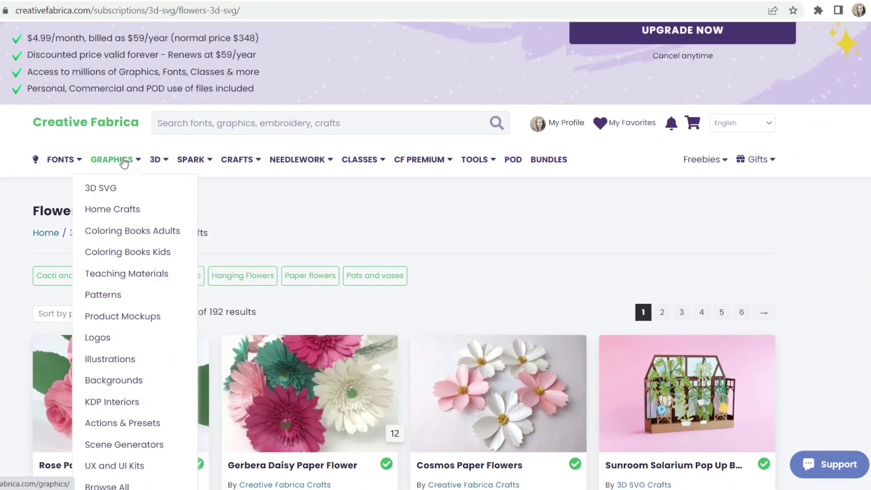
left_click(122, 274)
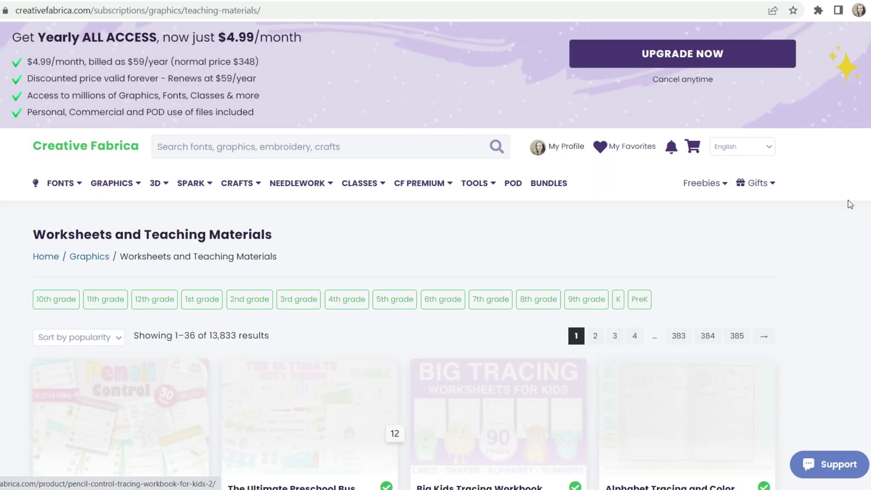
scroll(435, 254, "down", 5)
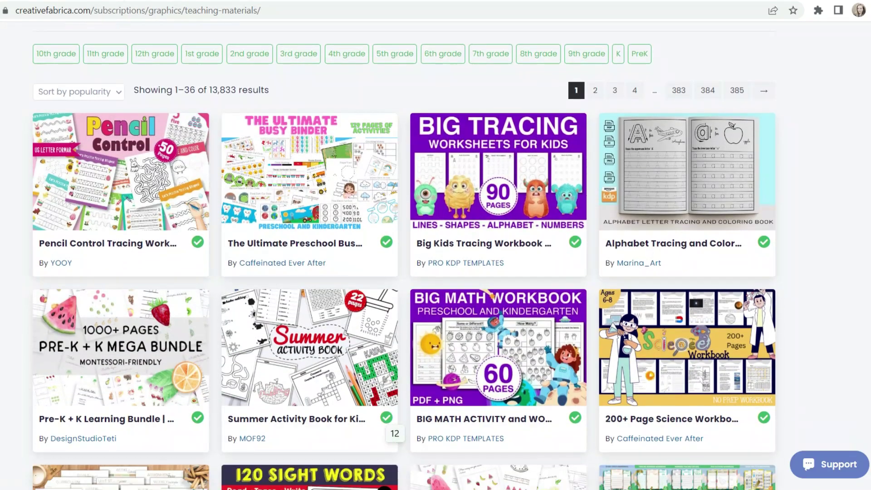
scroll(595, 205, "down", 3)
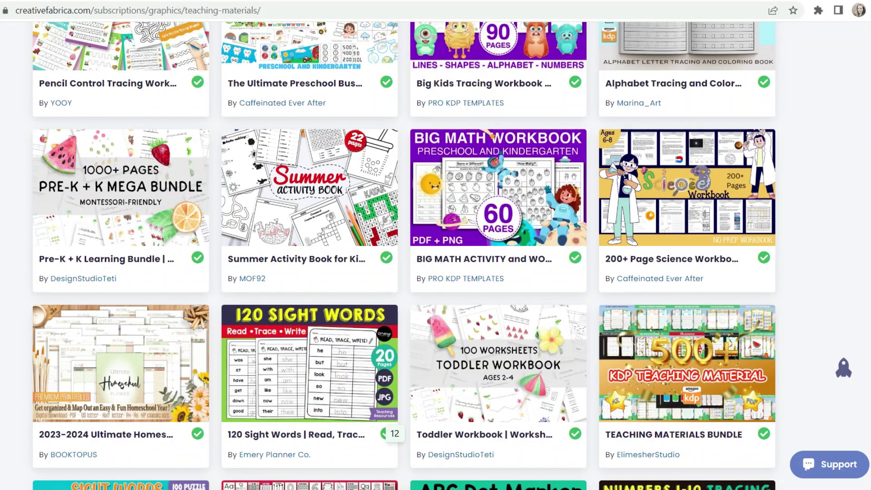
Review the product page of the BIG MATH ACTIVITY and WORKBOOK for KIDS, and return to the Teaching Materials category
left_click(558, 212)
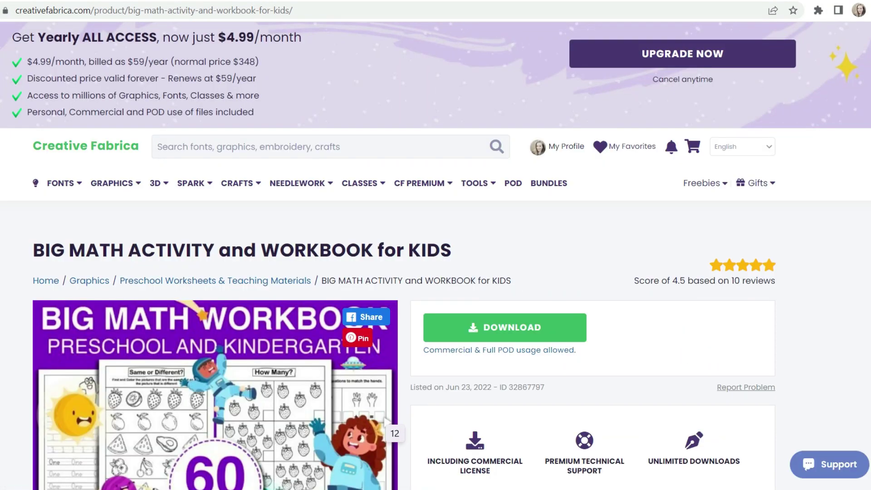
scroll(435, 272, "down", 7)
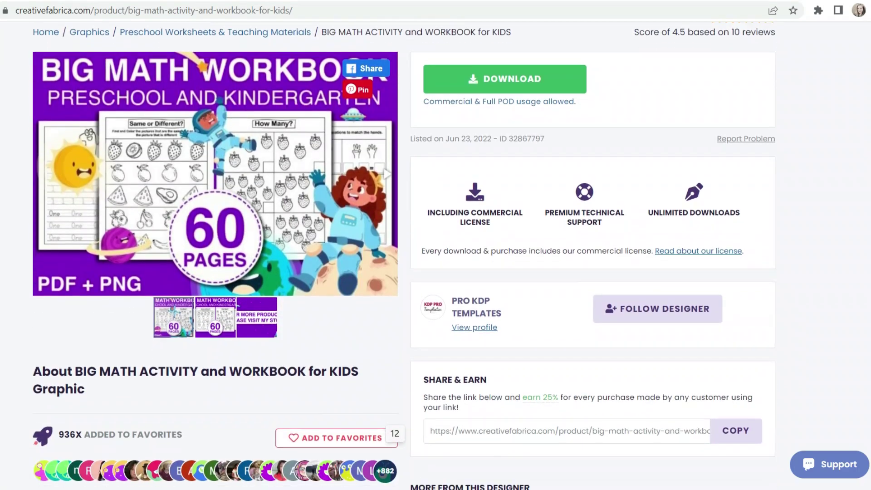
scroll(436, 272, "down", 10)
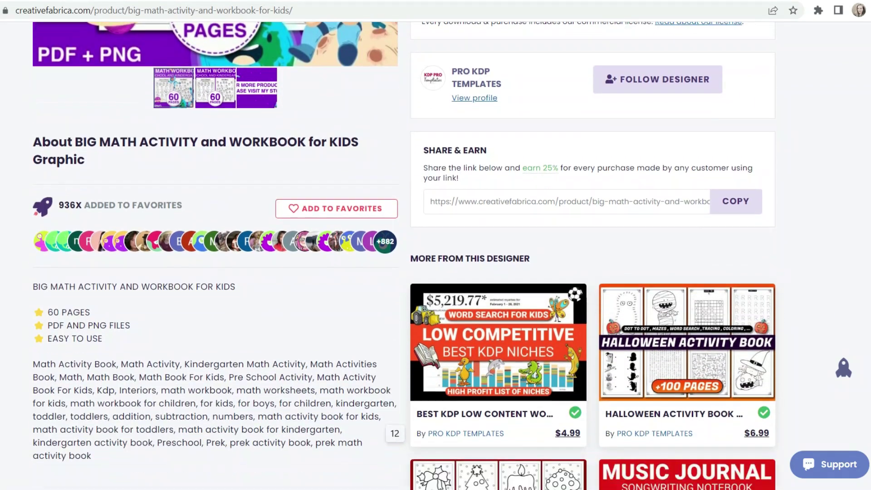
scroll(386, 420, "up", 18)
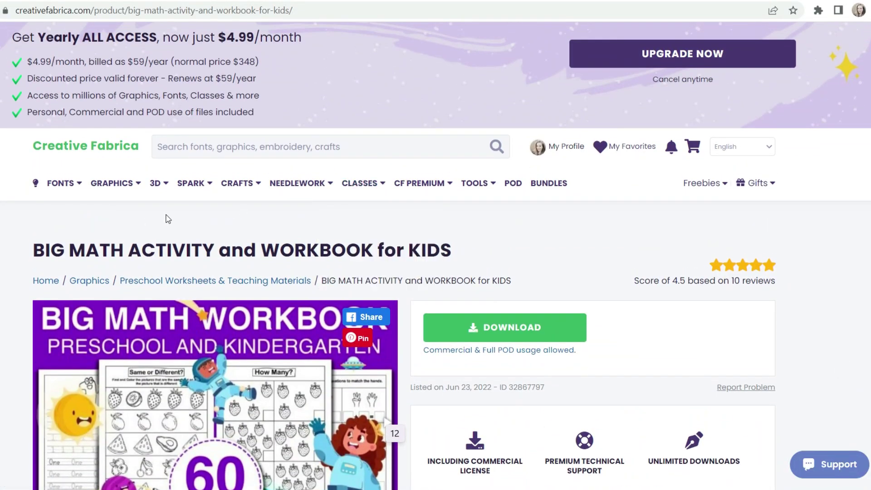
mouse_move(119, 188)
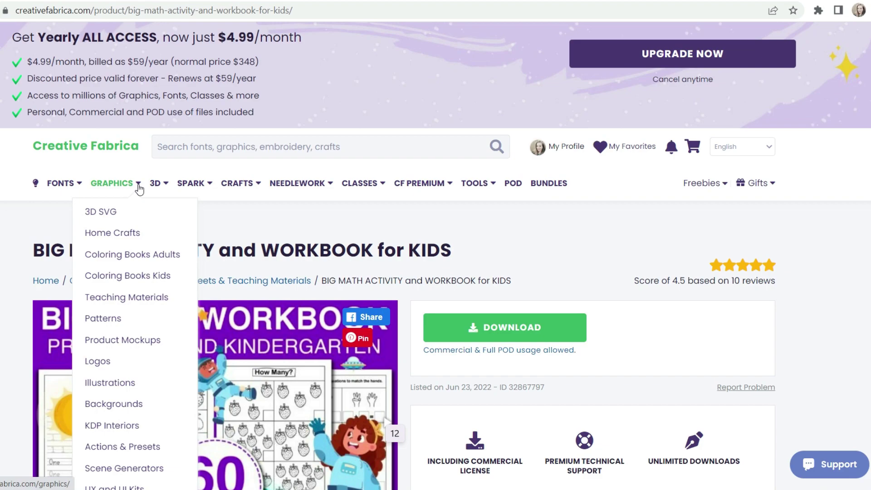
left_click(128, 298)
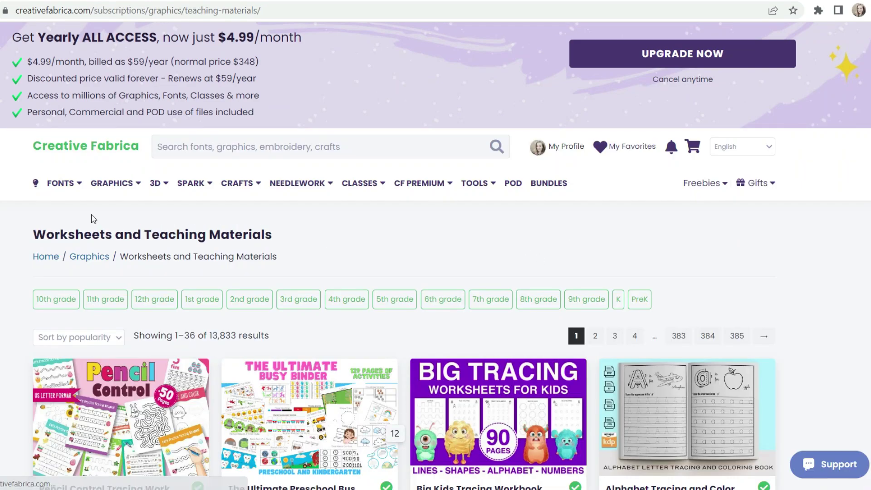
Go back to the CF Spark overview page and read through the descriptions of its creation tools
mouse_move(193, 188)
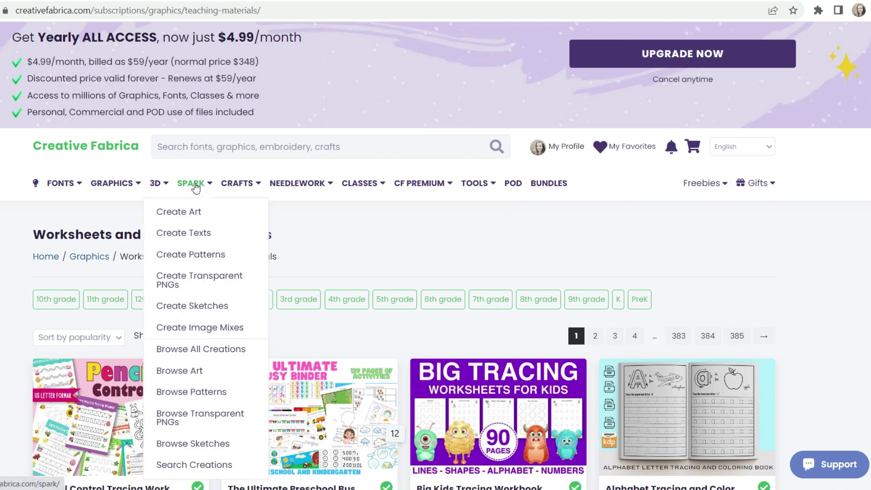
left_click(195, 185)
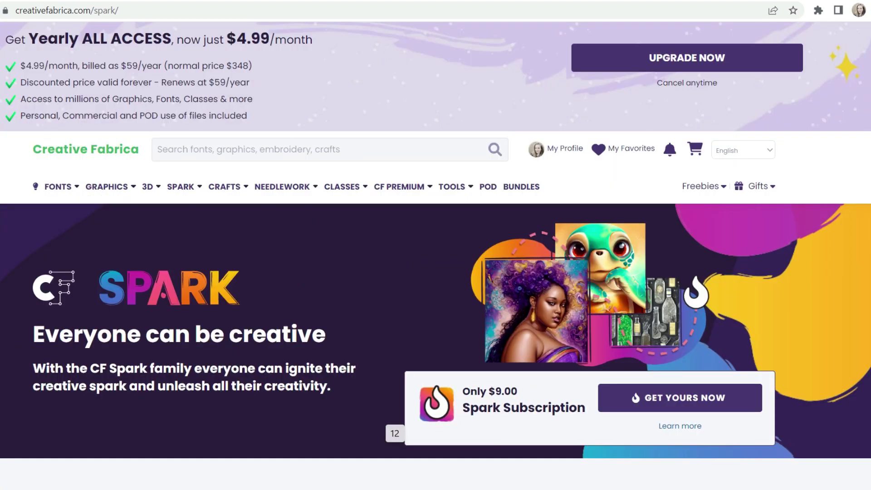
scroll(436, 256, "down", 2)
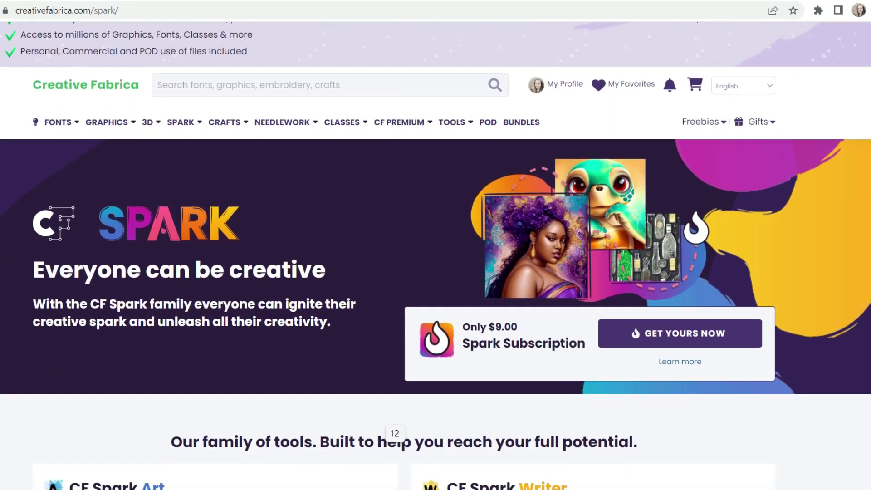
scroll(436, 255, "down", 2)
scroll(436, 256, "down", 8)
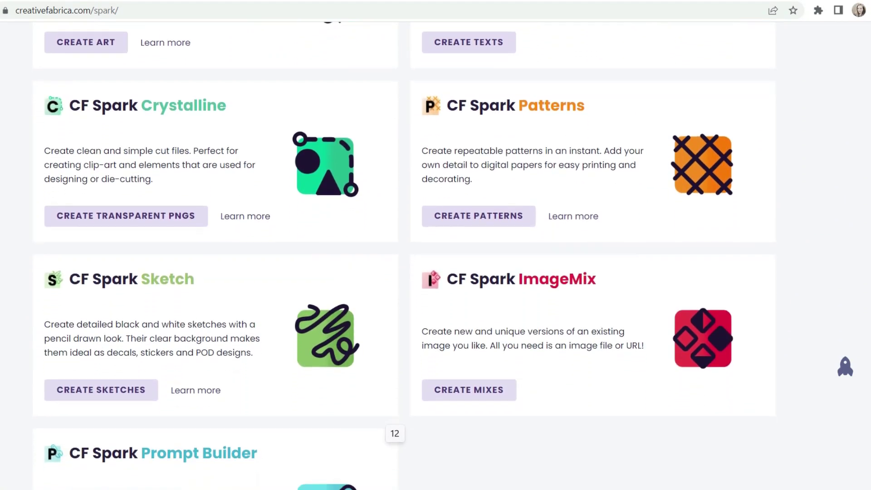
scroll(436, 255, "up", 5)
scroll(436, 256, "up", 4)
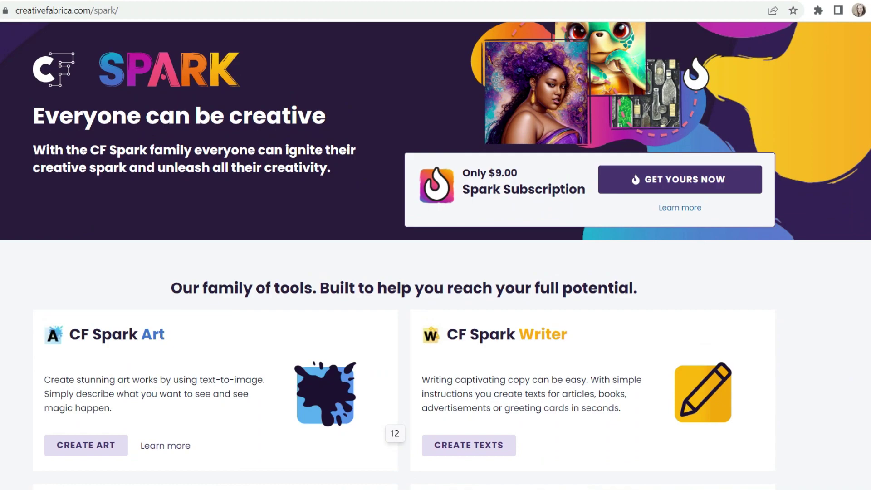
Open the CF Spark Art generator and look through the previously generated images and their prompts
left_click(79, 450)
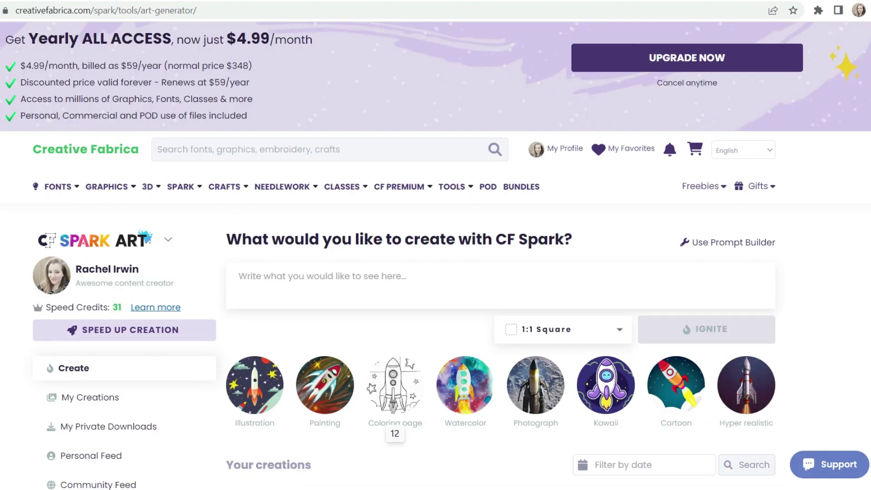
scroll(435, 272, "down", 5)
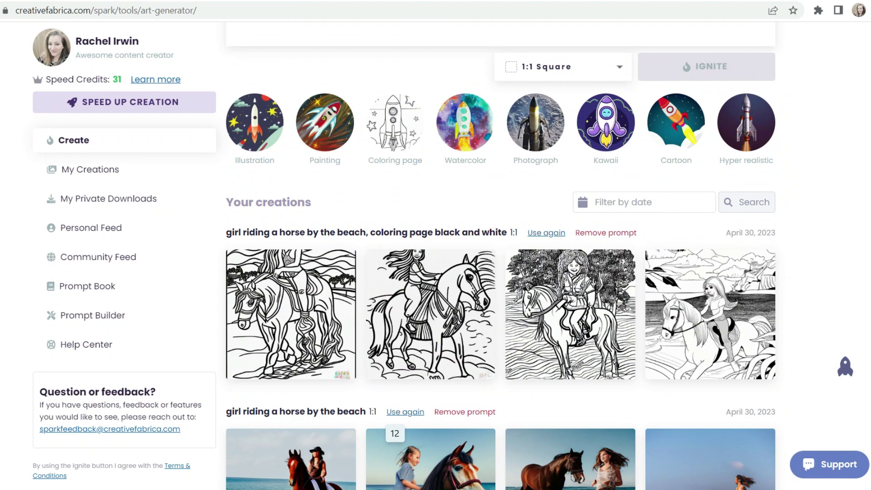
scroll(499, 272, "down", 2)
scroll(499, 272, "down", 3)
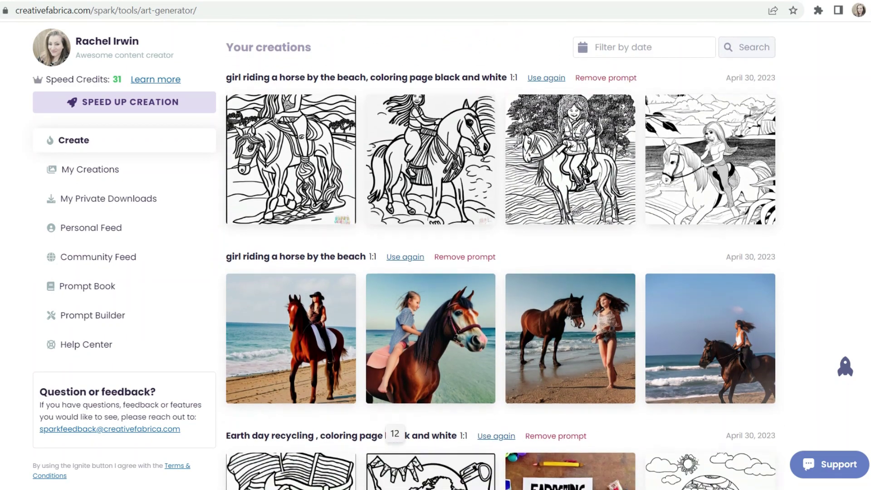
scroll(498, 272, "down", 3)
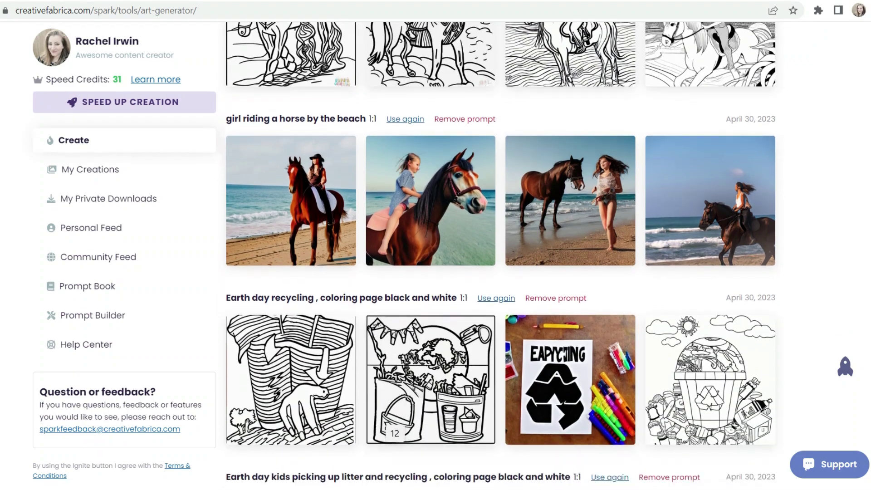
scroll(499, 253, "down", 5)
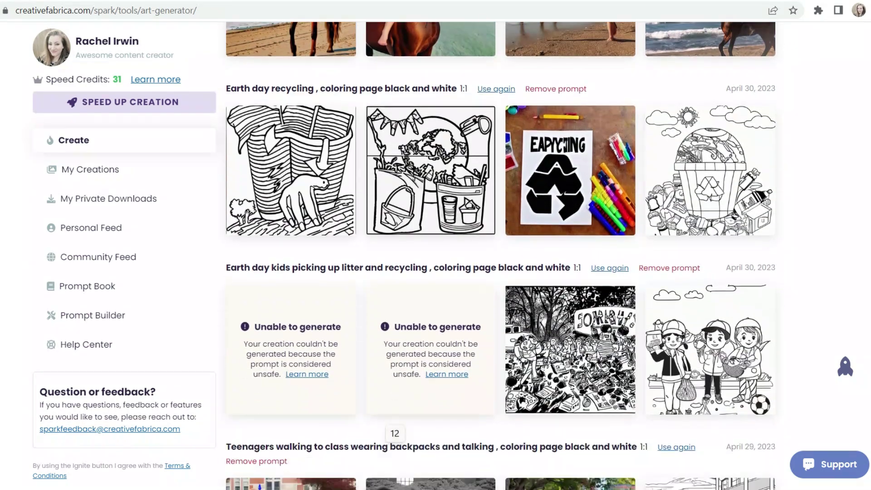
scroll(570, 435, "down", 5)
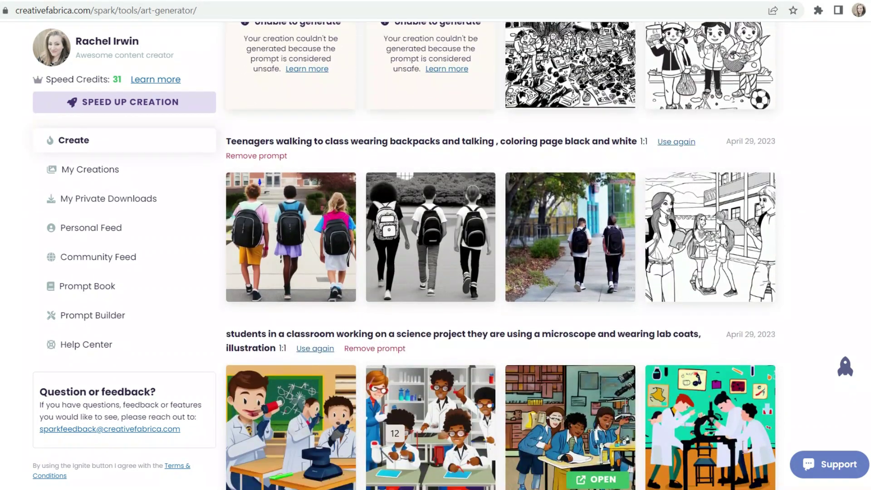
scroll(499, 272, "down", 11)
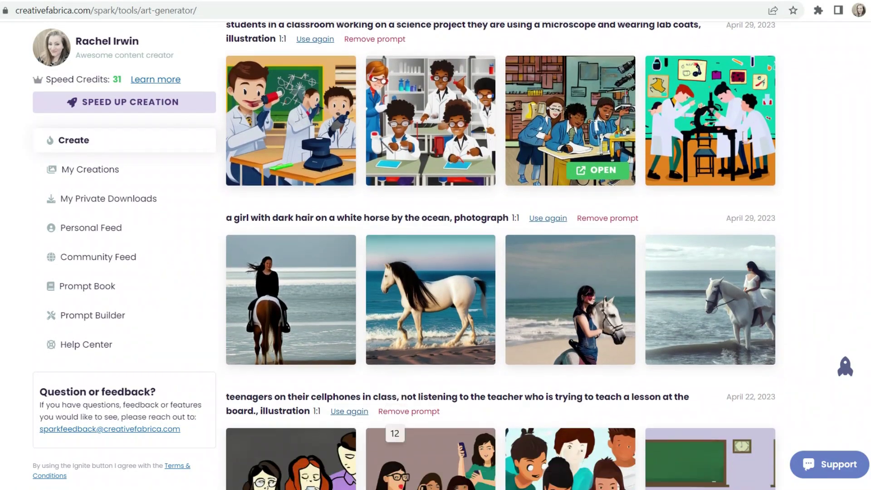
Look through the rest of the generated images and prompts down to the end of the first page of creations
scroll(499, 254, "down", 3)
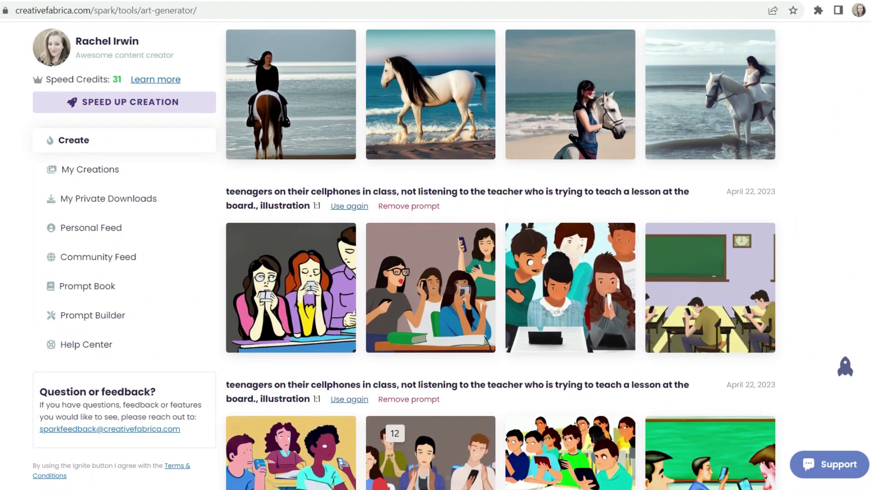
scroll(501, 256, "down", 14)
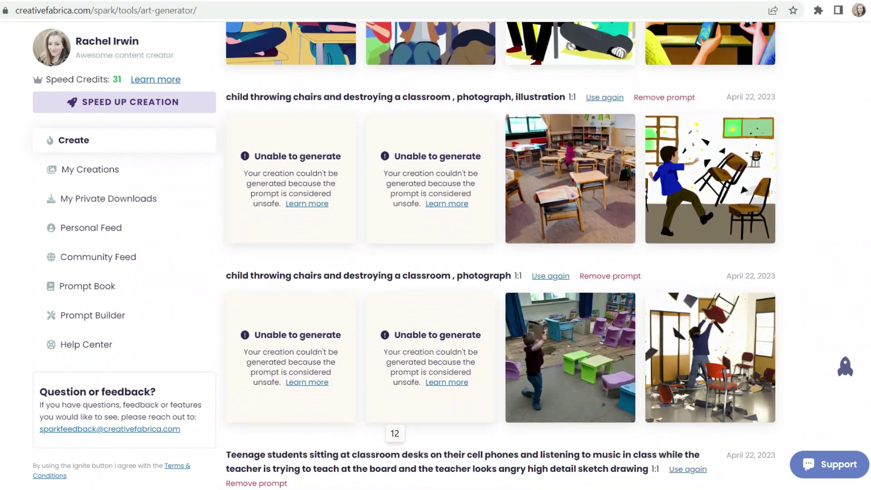
scroll(501, 255, "down", 10)
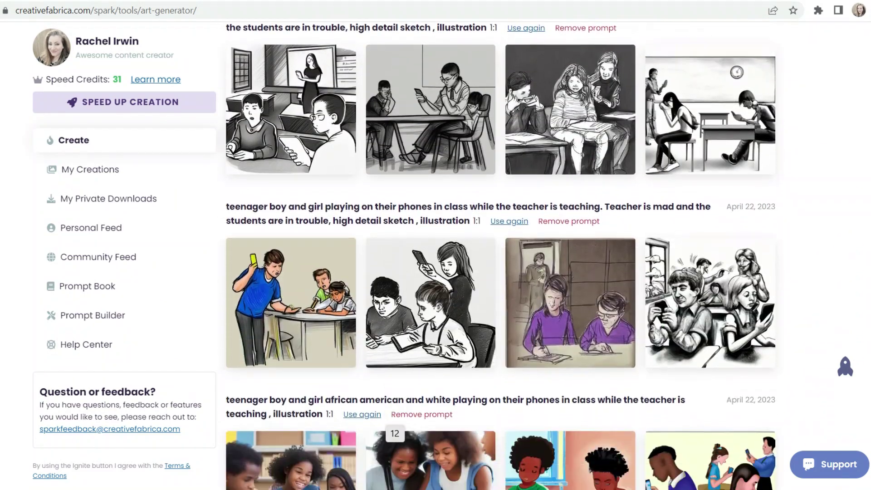
scroll(500, 255, "down", 5)
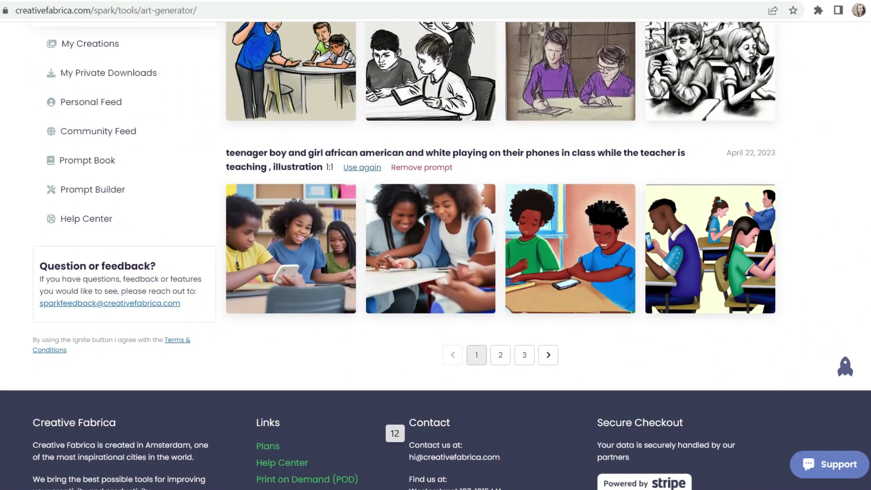
Open page 2 of the creations and look through its generated images and prompts back up to the french bulldog puppy set
left_click(499, 356)
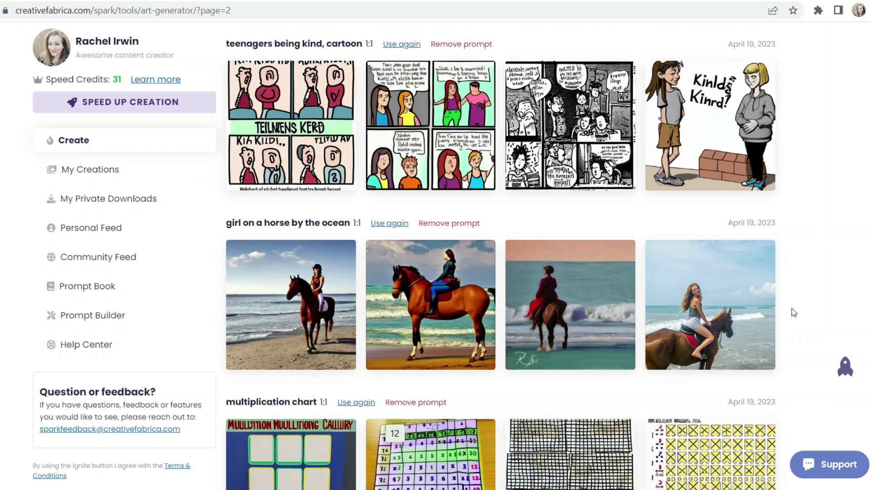
scroll(501, 256, "up", 6)
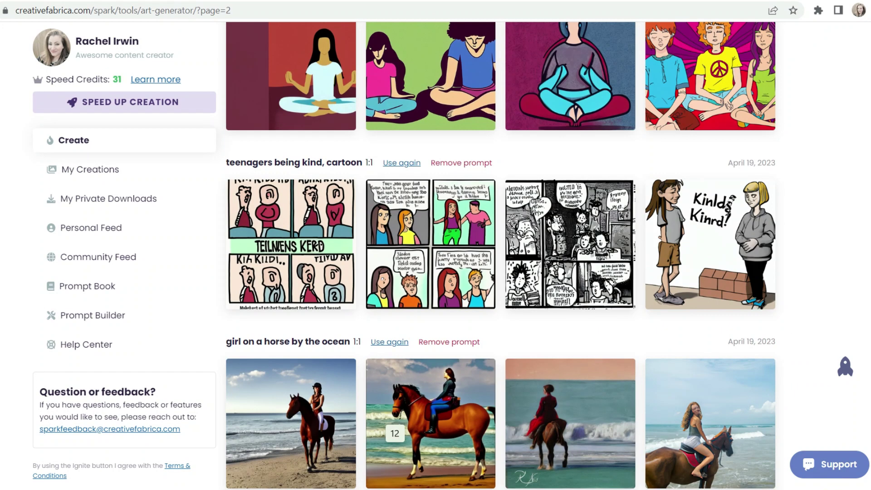
scroll(501, 256, "up", 5)
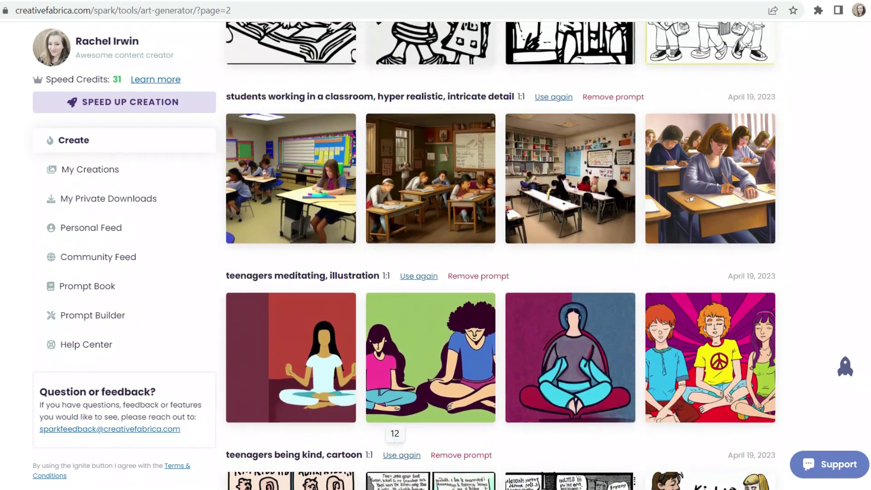
scroll(500, 256, "up", 13)
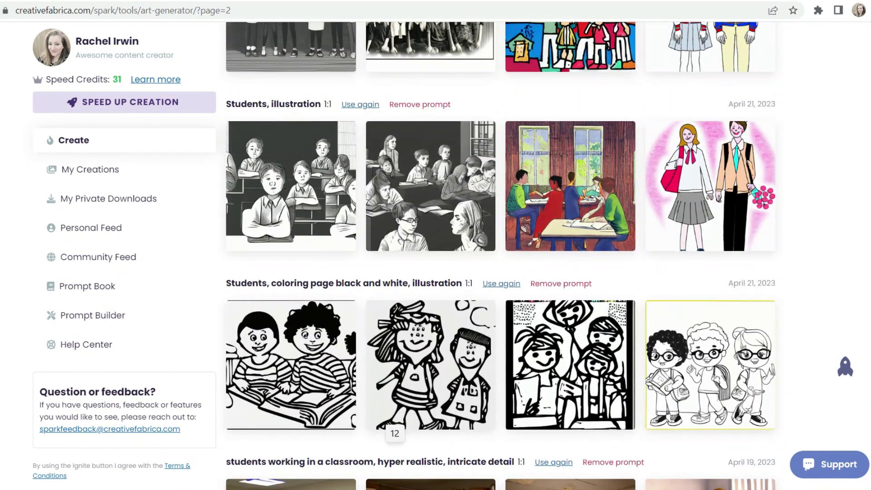
scroll(500, 255, "up", 18)
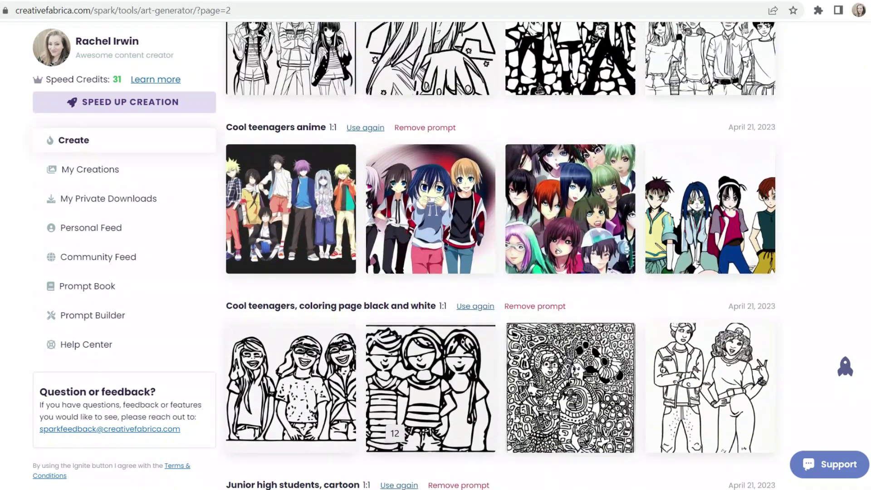
scroll(865, 102, "up", 5)
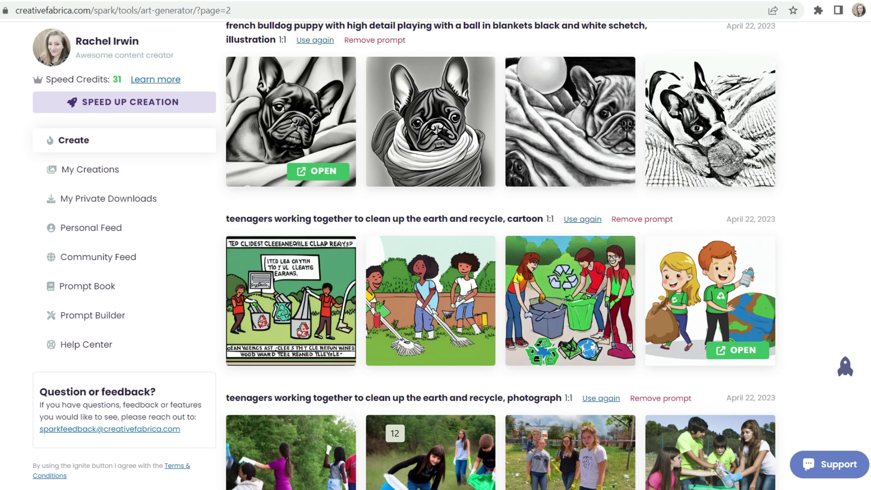
scroll(501, 256, "down", 3)
scroll(501, 256, "up", 2)
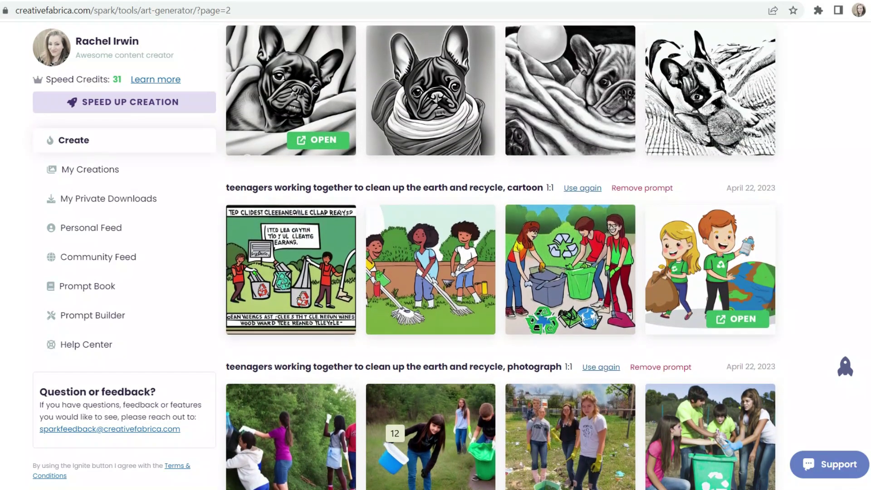
scroll(501, 255, "up", 2)
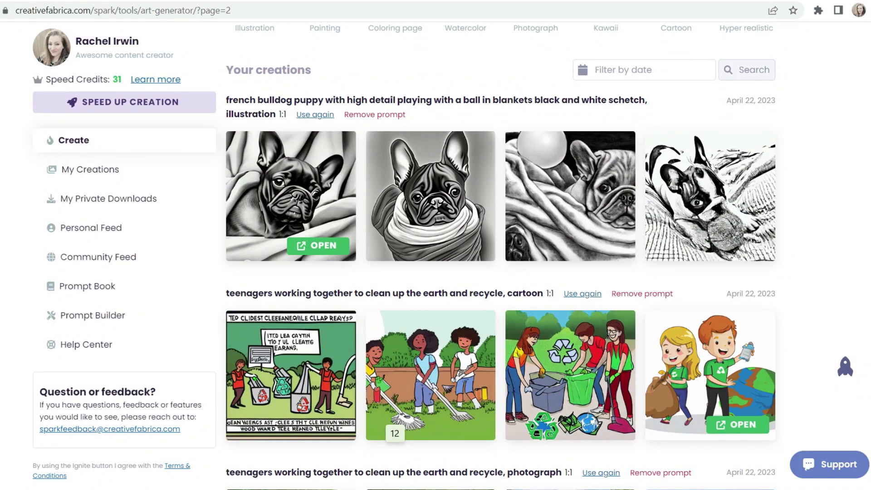
Open the listing of the cartoon teenagers recycling image, review its prompt, description and tags, and close it
left_click(728, 424)
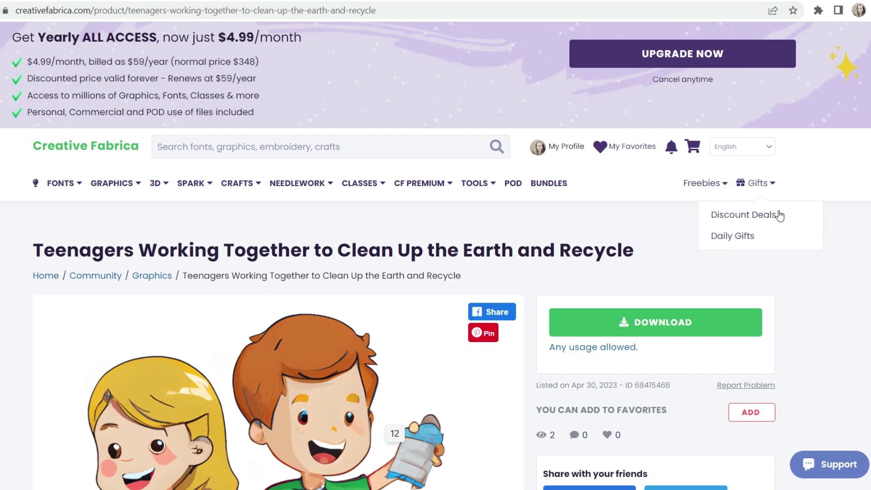
scroll(435, 256, "down", 15)
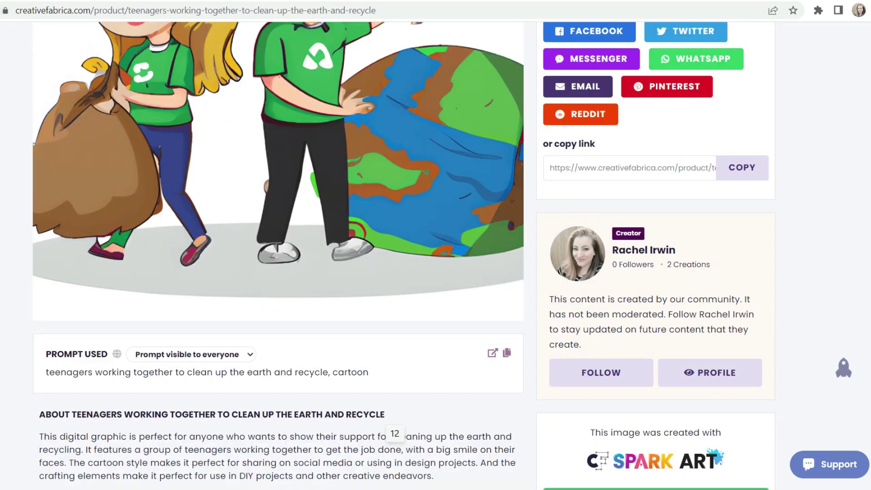
scroll(435, 256, "down", 4)
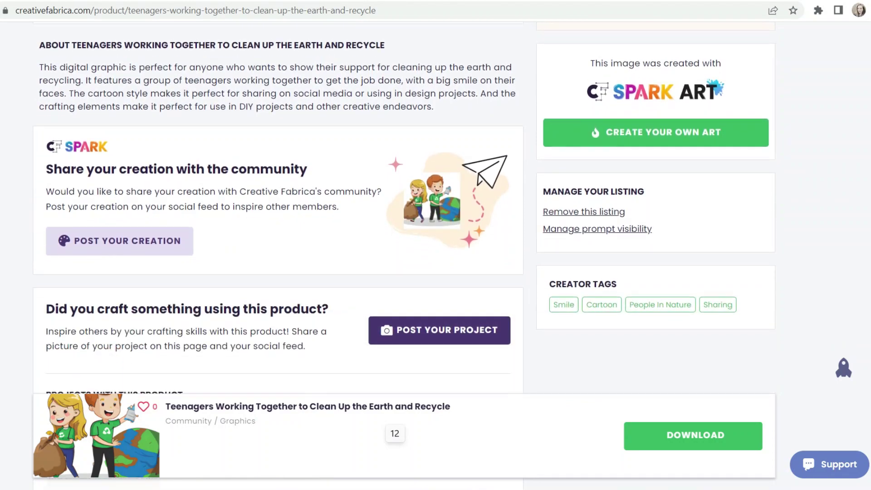
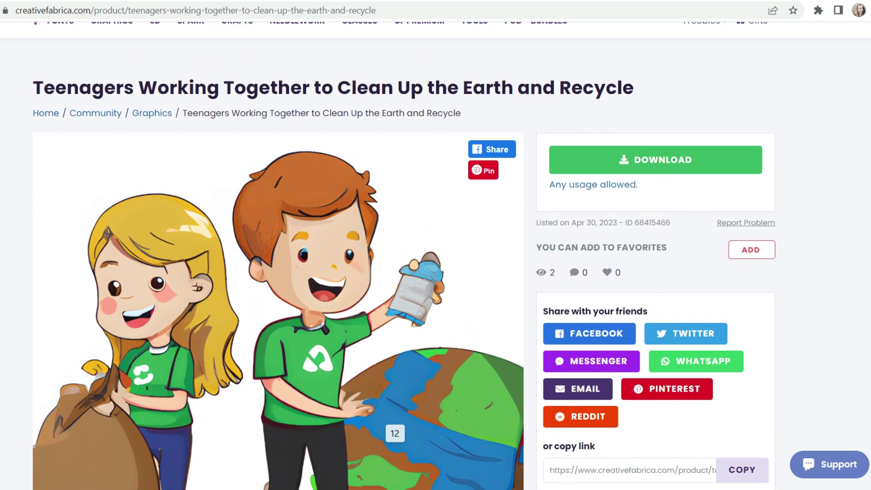
key("ctrl+w")
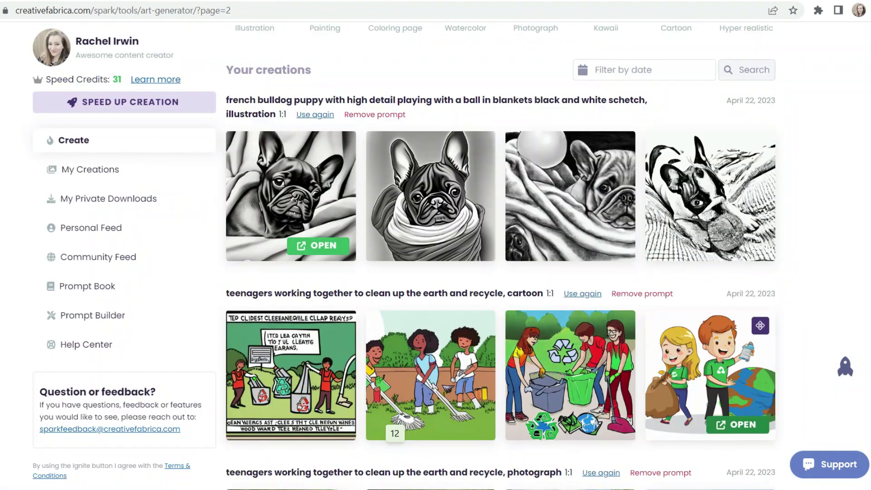
Open the listing of the first french bulldog puppy image, review the picture, and download it
mouse_move(313, 192)
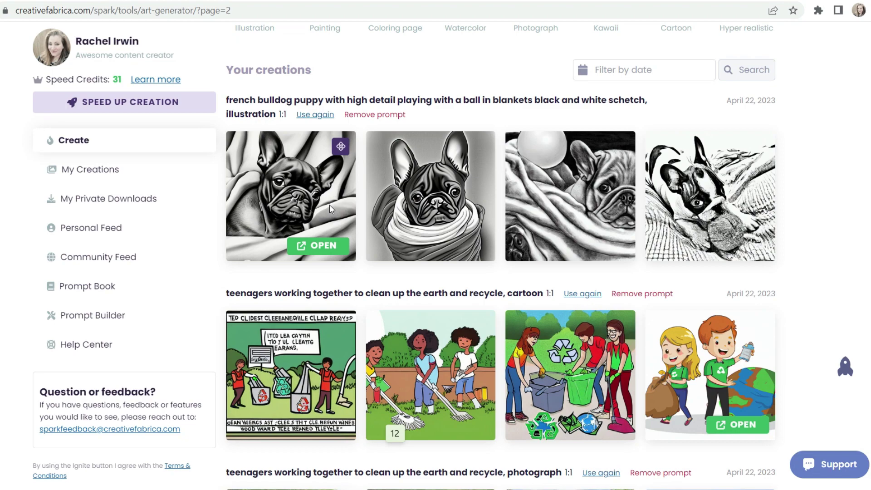
left_click(328, 248)
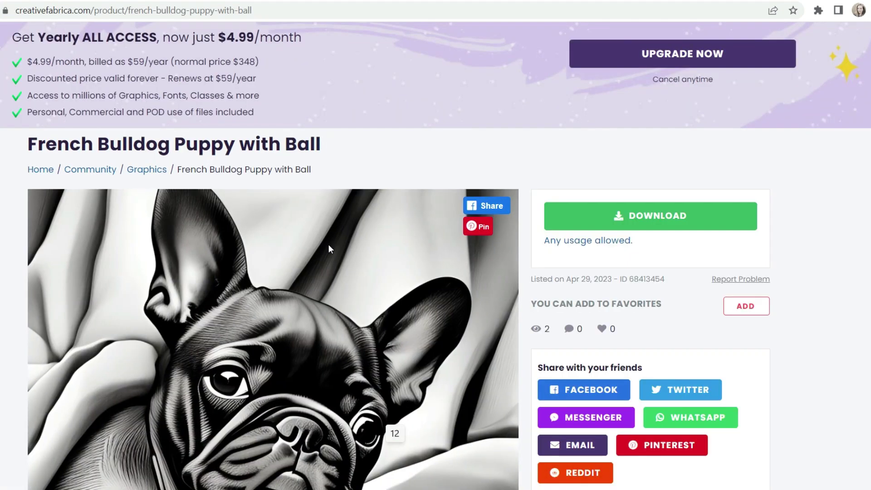
scroll(394, 430, "down", 9)
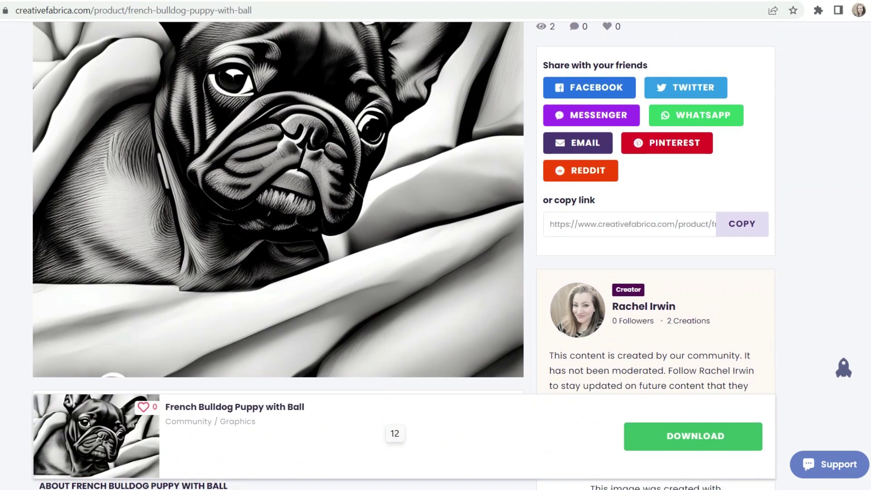
scroll(395, 433, "up", 3)
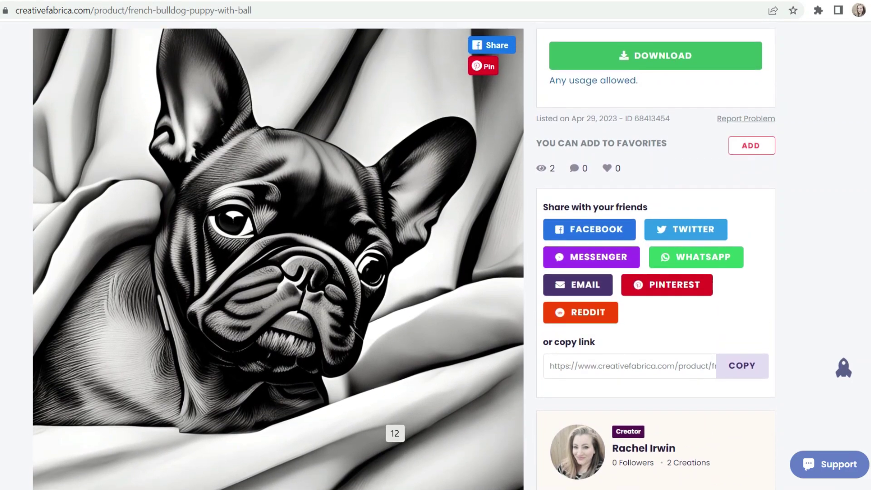
scroll(394, 433, "up", 1)
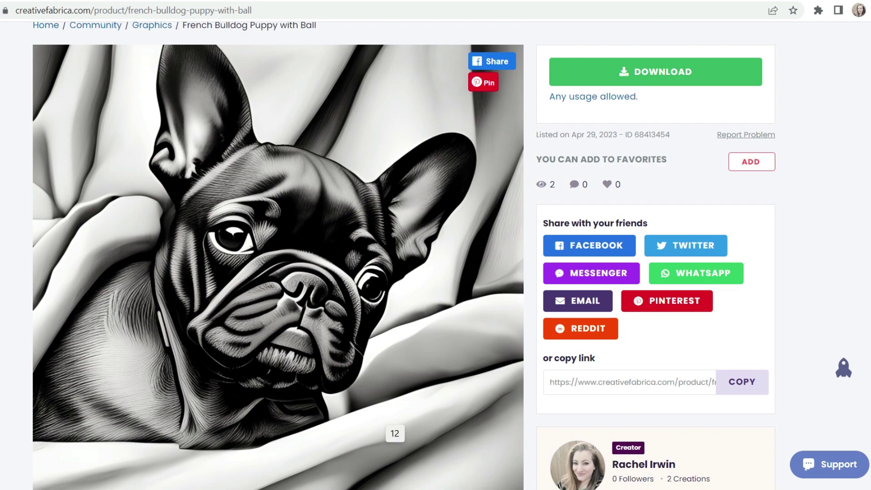
scroll(395, 433, "down", 2)
scroll(395, 433, "down", 1)
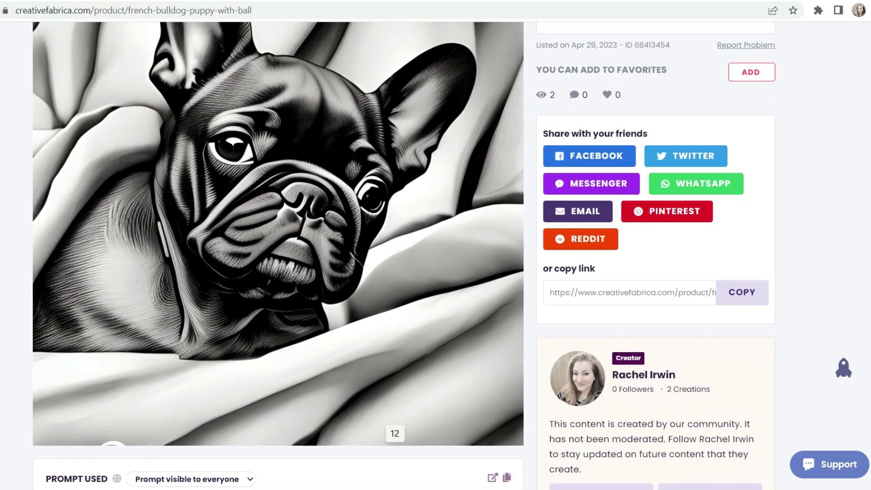
scroll(395, 433, "up", 2)
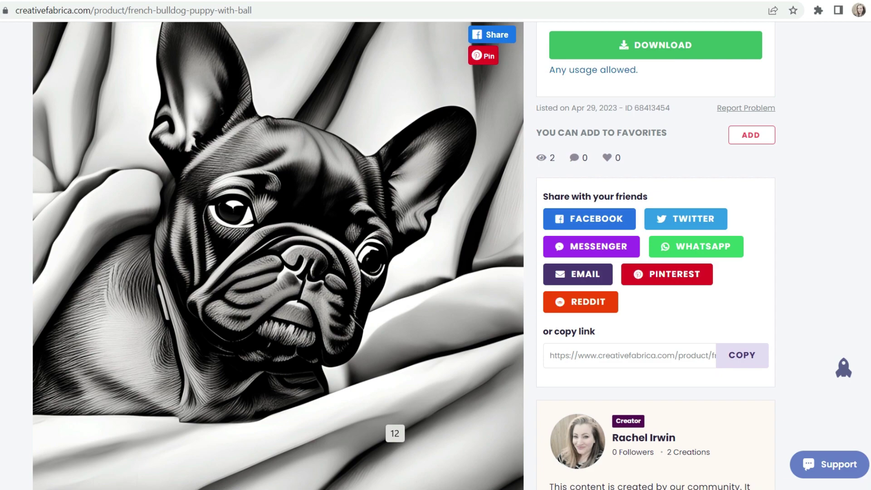
left_click(675, 48)
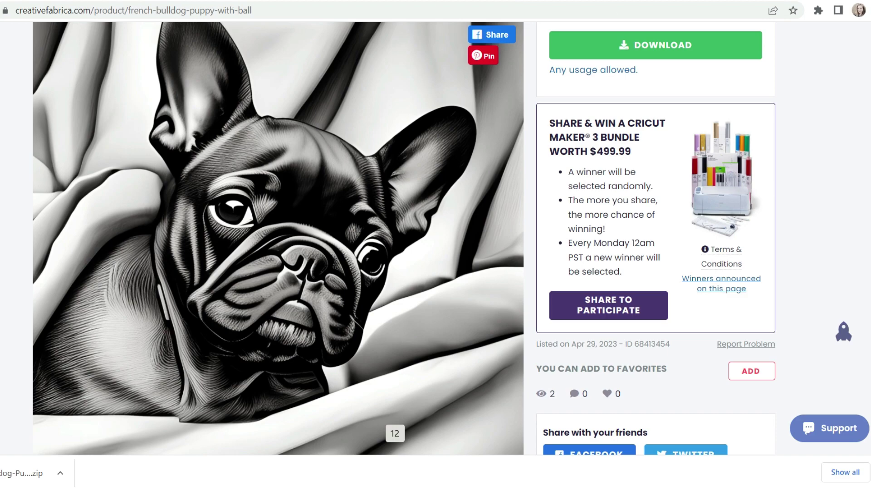
Switch to the Teenagers Working Together to Clean Up the Earth and Recycle listing, examine the image details, and return to the art generator
key("ctrl+shift+Tab")
key("ctrl+Tab")
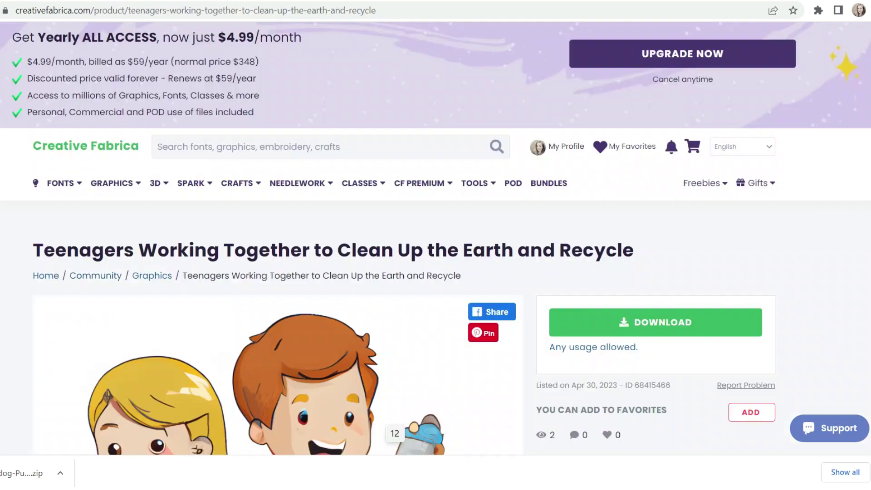
scroll(436, 238, "down", 8)
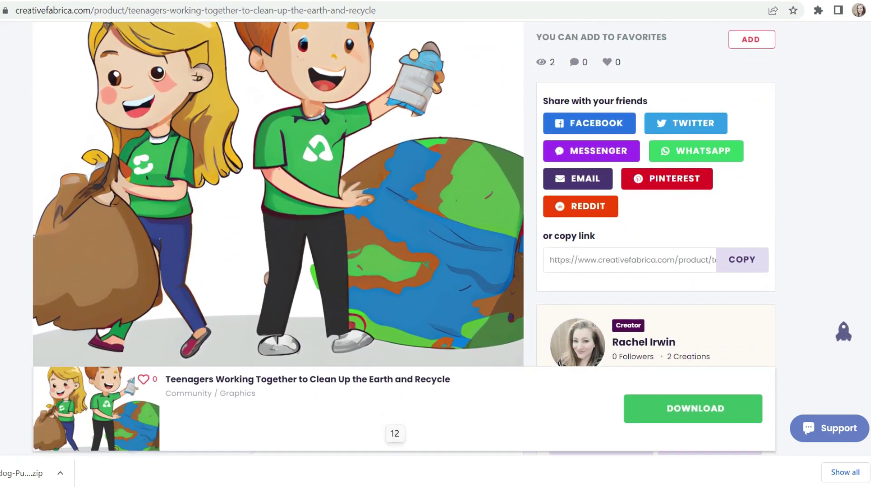
scroll(435, 239, "up", 1)
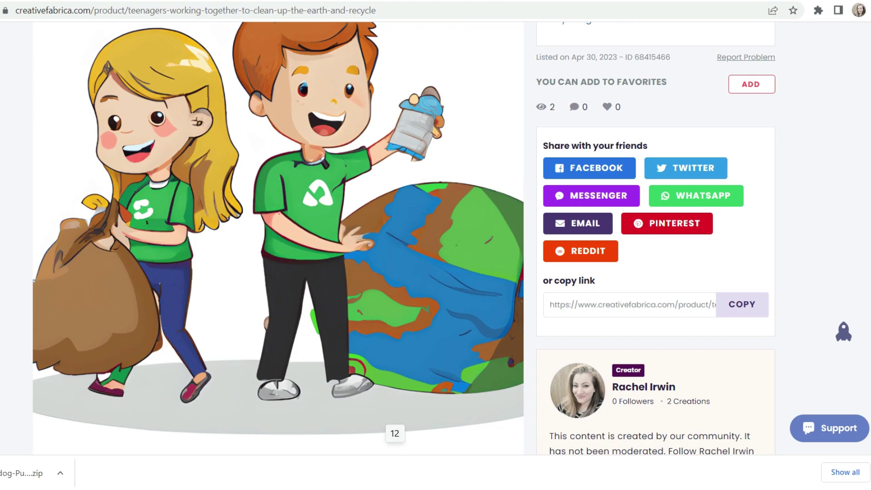
scroll(404, 238, "up", 2)
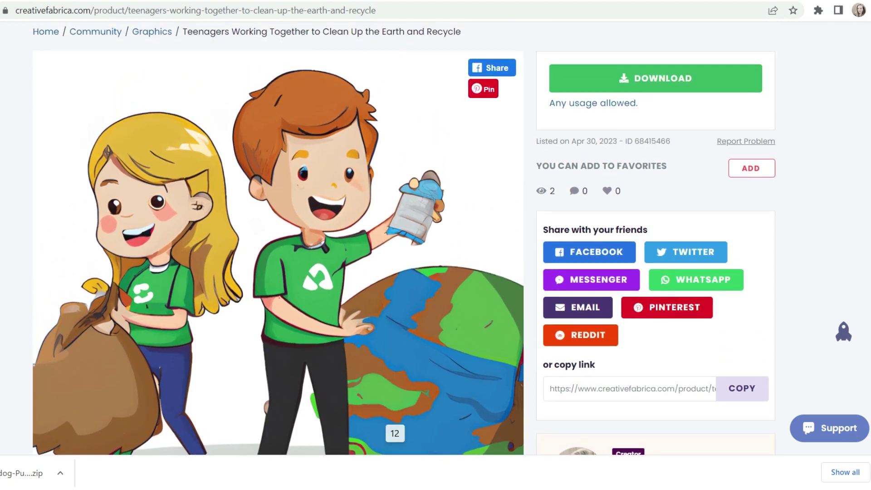
scroll(405, 238, "down", 1)
scroll(404, 238, "down", 1)
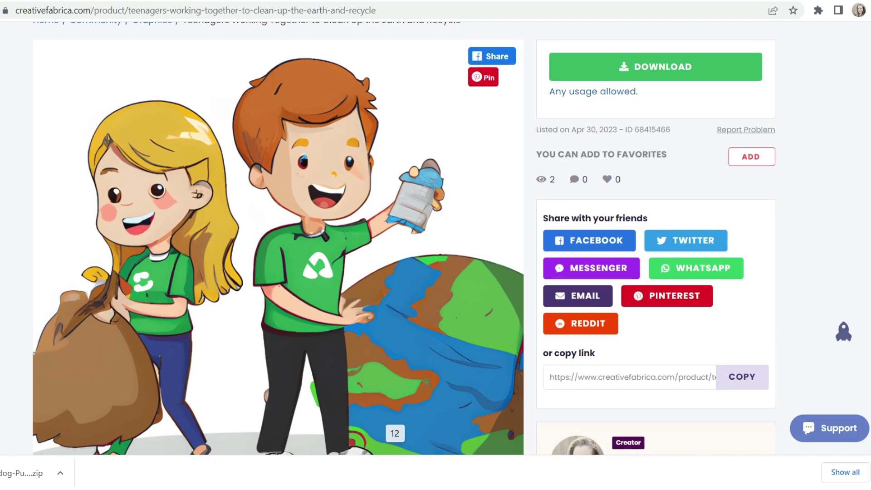
scroll(404, 238, "down", 1)
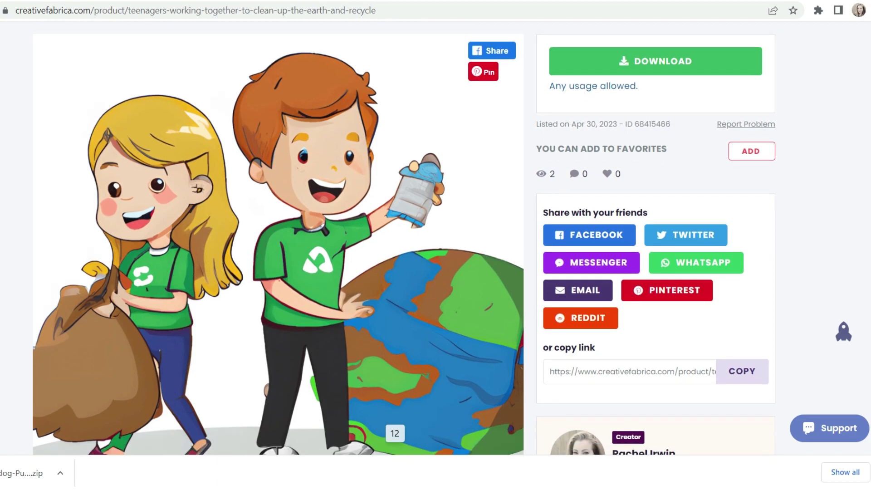
scroll(404, 239, "down", 3)
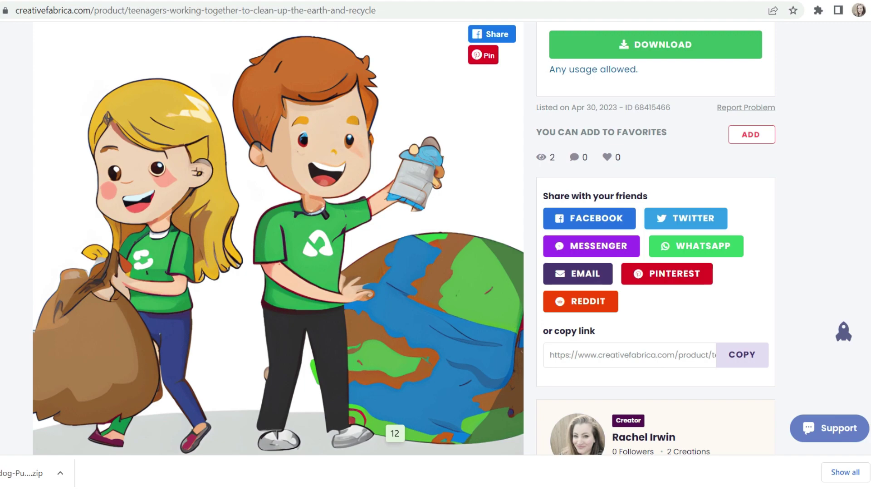
scroll(404, 239, "up", 2)
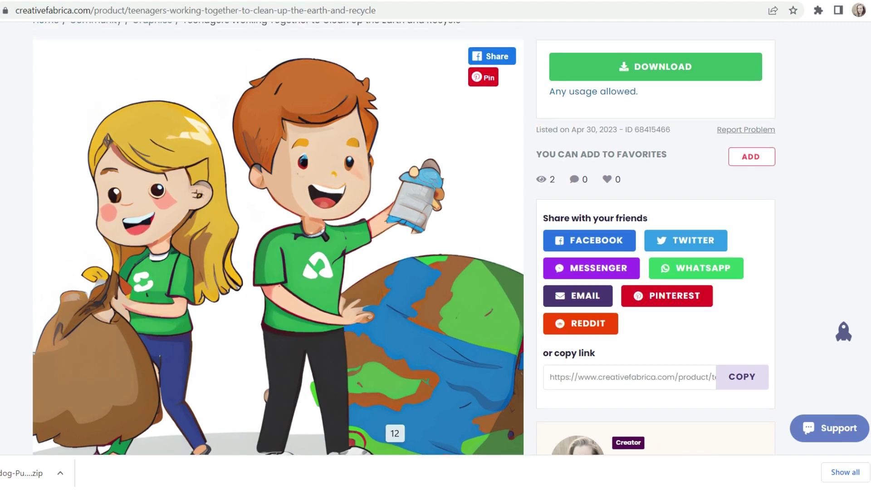
scroll(404, 238, "down", 5)
scroll(404, 239, "down", 3)
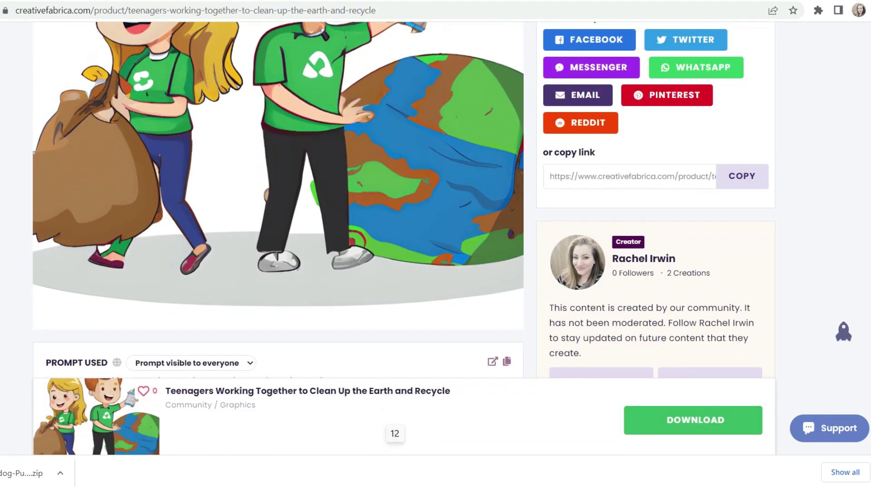
key("alt+Left")
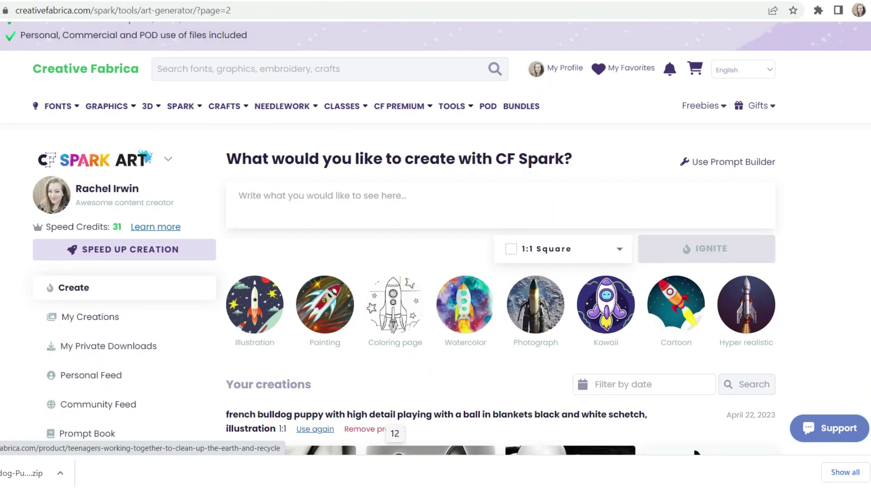
Write the art prompt "teenagers boys and girls walking to class wearing backpacks and talking together"
scroll(488, 235, "up", 2)
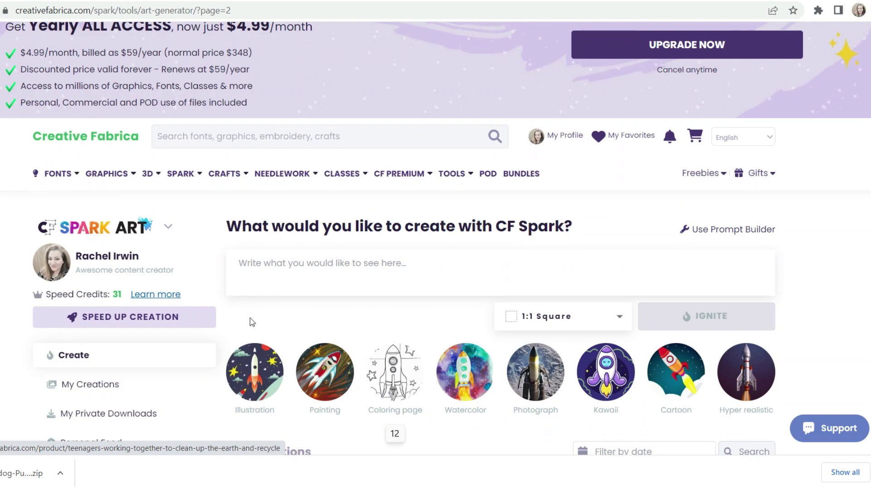
left_click(249, 262)
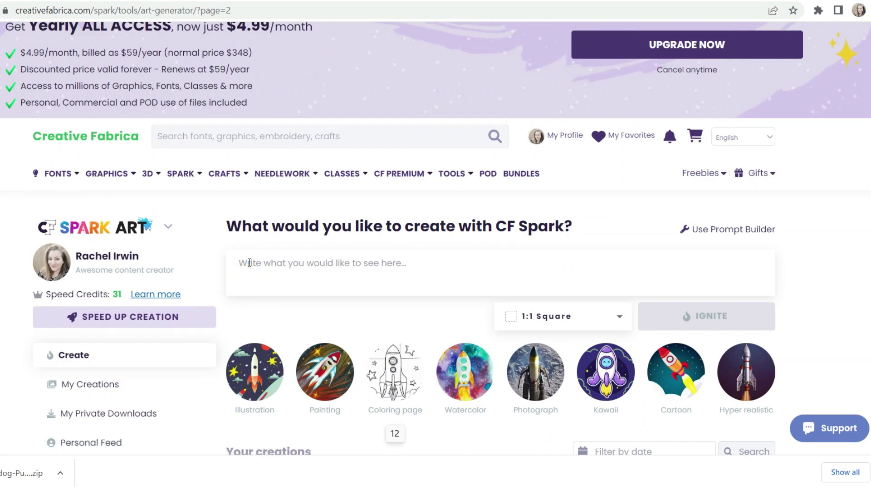
type("tee")
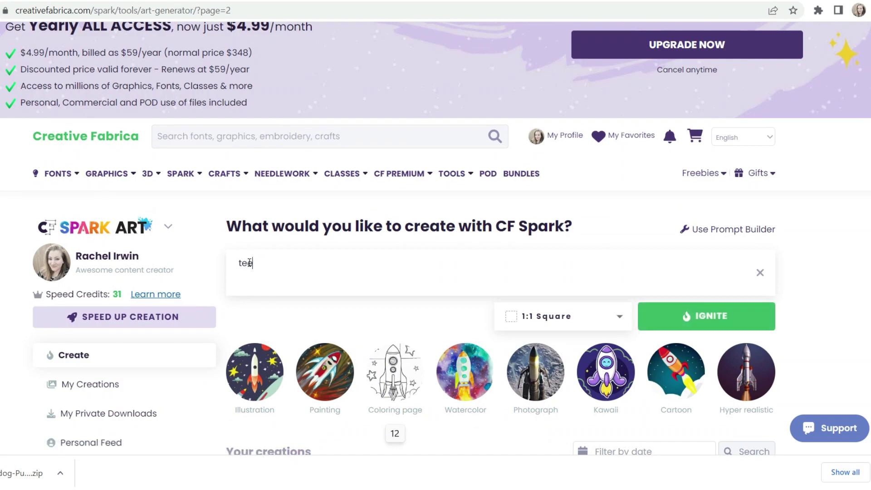
type("nagers")
type("boys an")
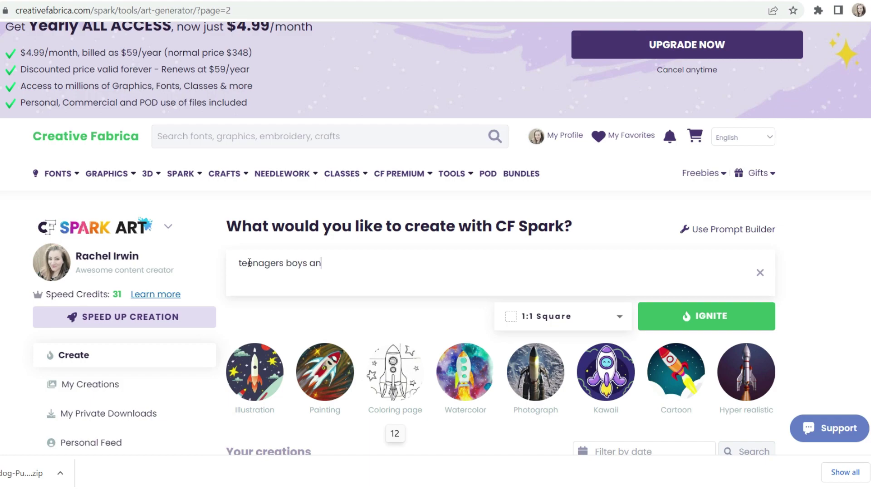
type("d girls walking to cl")
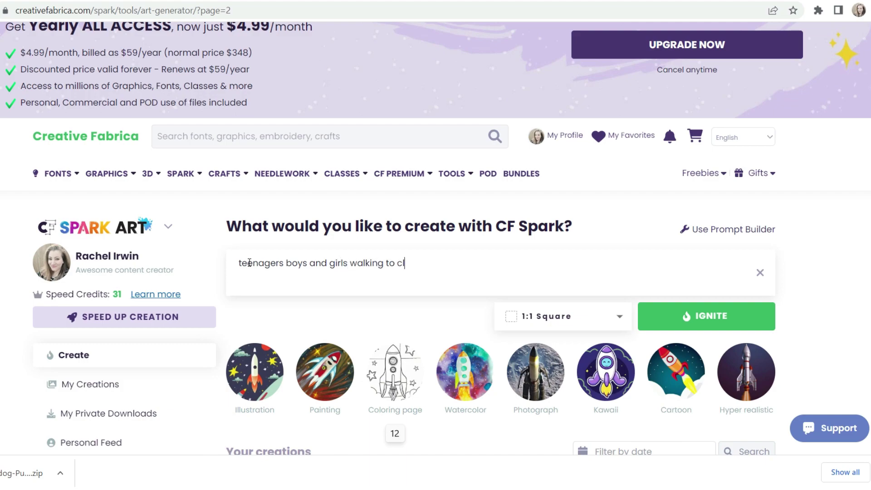
type("ass wearing bac")
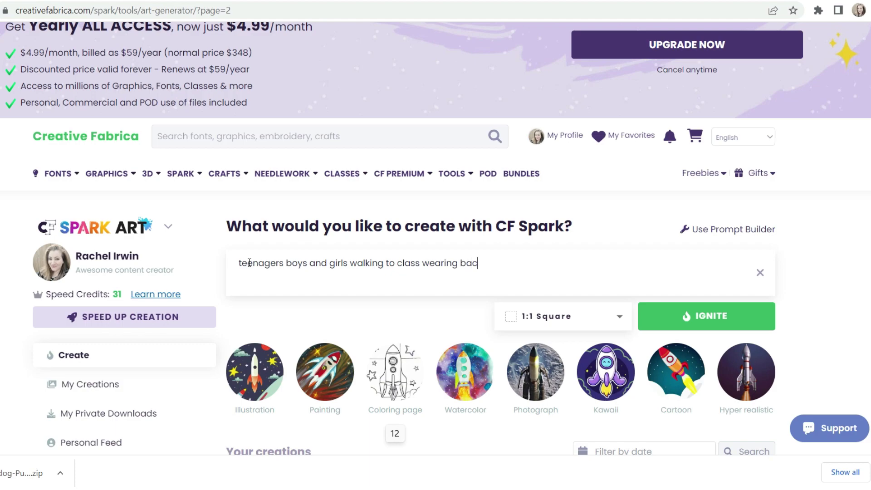
type("kpacks")
type(" and ")
type("talkin")
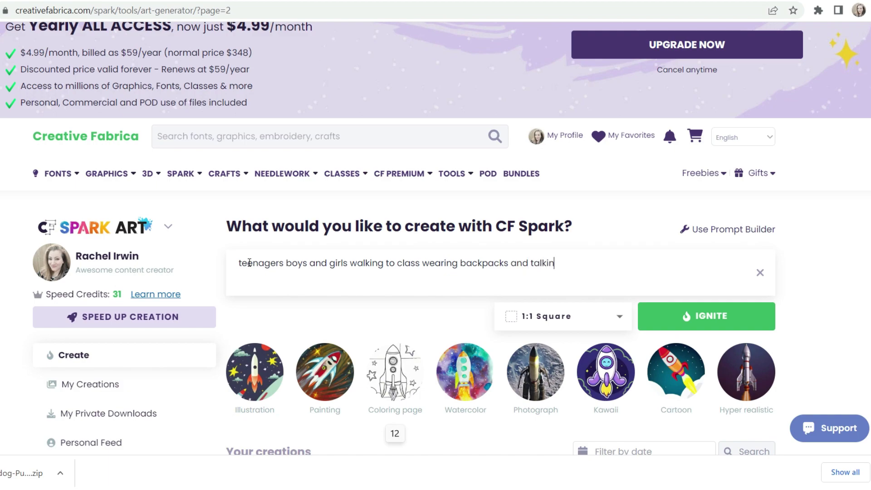
type("g together")
Apply the Coloring page style to the prompt, generate its images twice, and review the resulting pictures
left_click(402, 375)
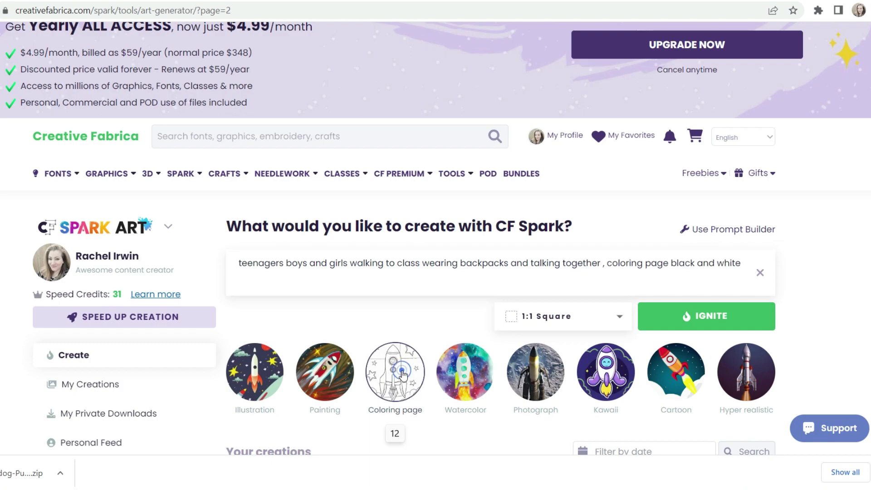
left_click(709, 317)
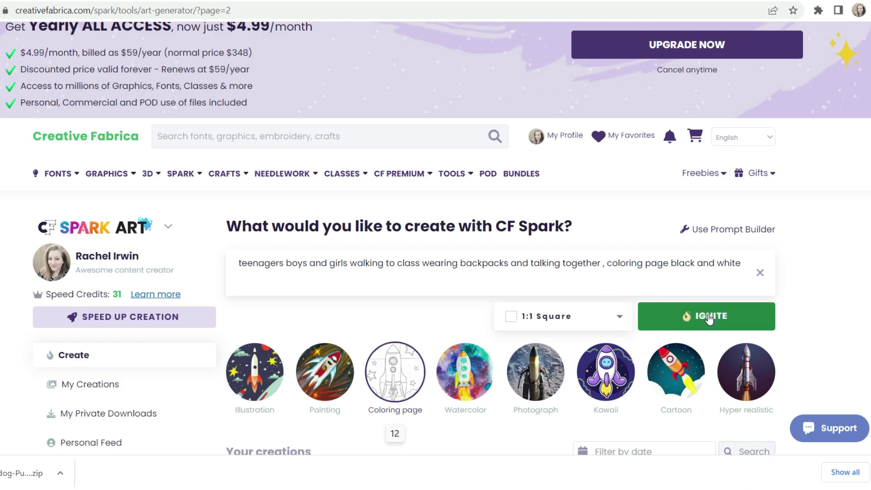
scroll(709, 319, "down", 3)
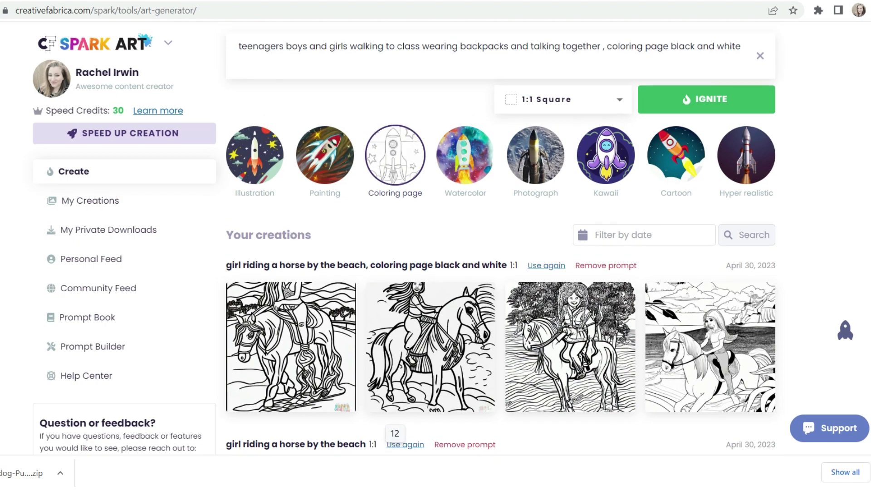
scroll(765, 199, "up", 3)
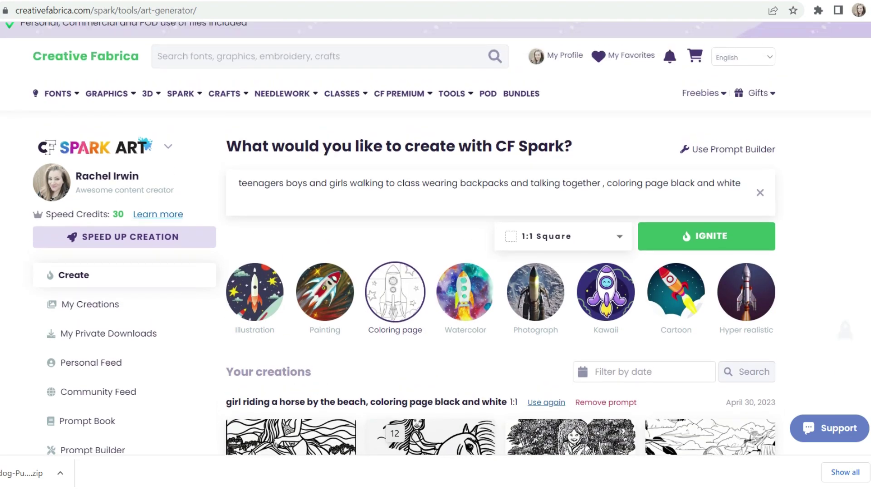
left_click(716, 240)
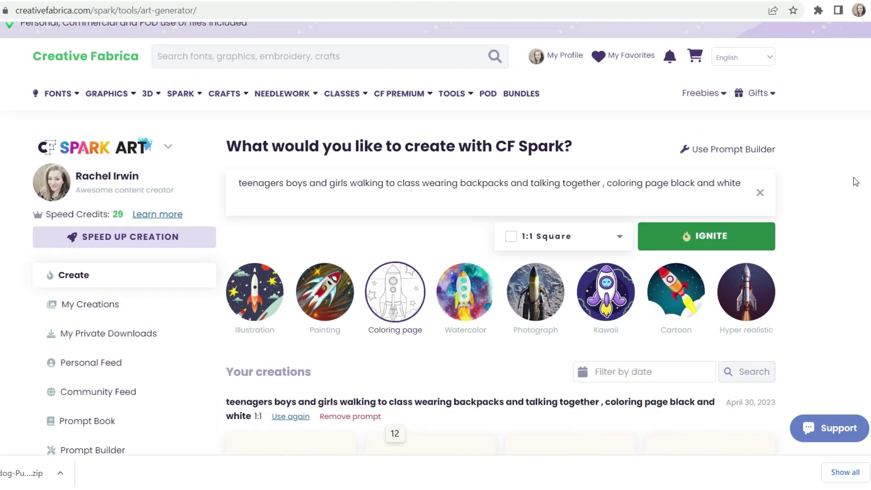
scroll(538, 239, "down", 4)
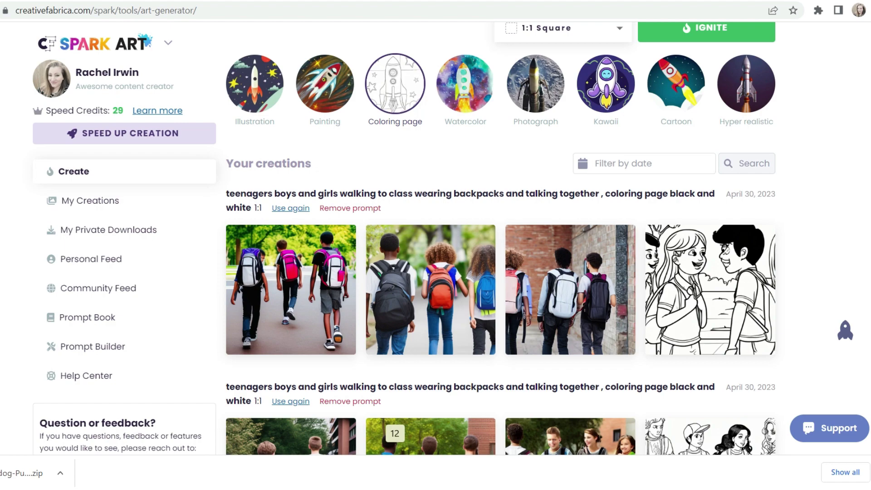
Open the CF Spark tool for creating texts
scroll(370, 158, "up", 5)
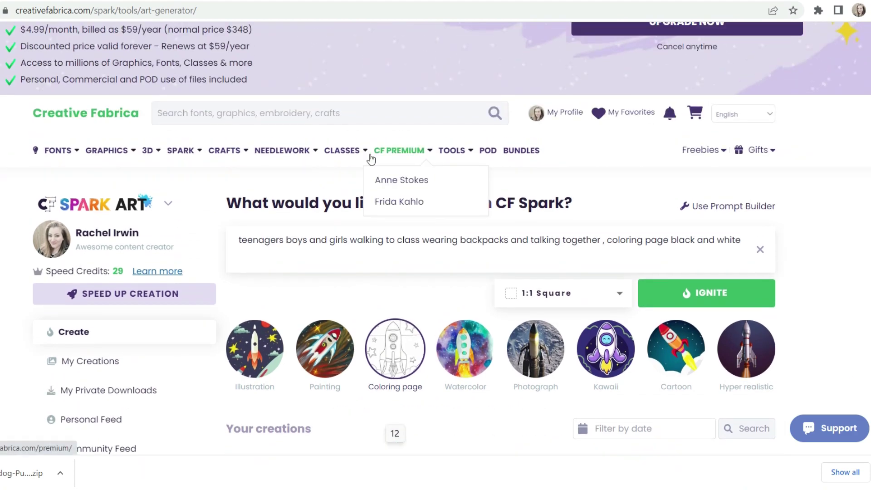
mouse_move(190, 154)
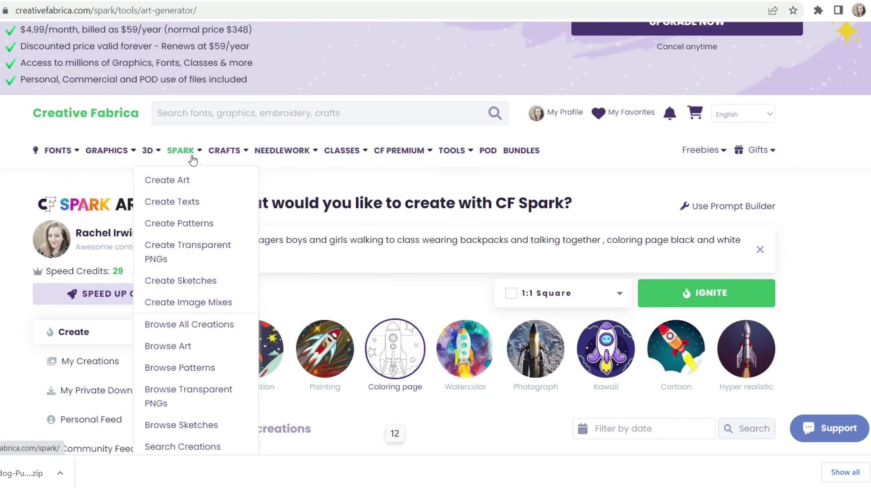
left_click(186, 207)
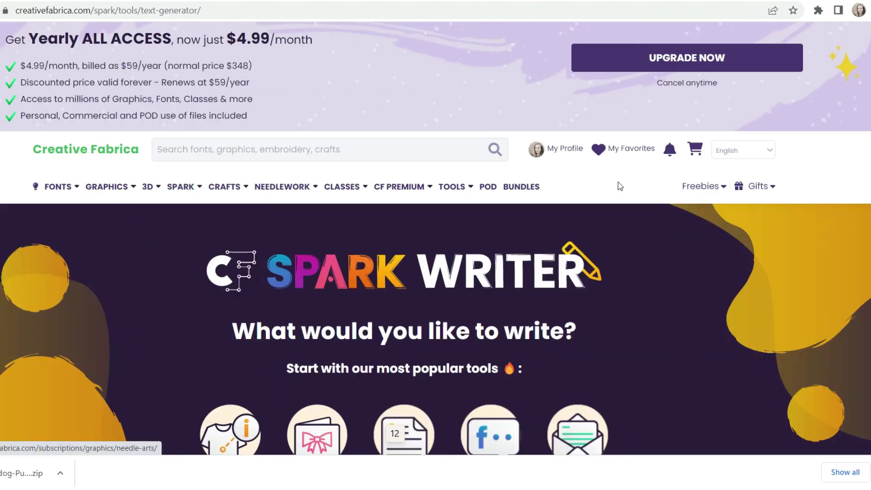
Look through the CF Spark Writer tool categories from Etsy, Personal and Blog through Book, Essay, Copywriting and Startup
scroll(435, 239, "down", 6)
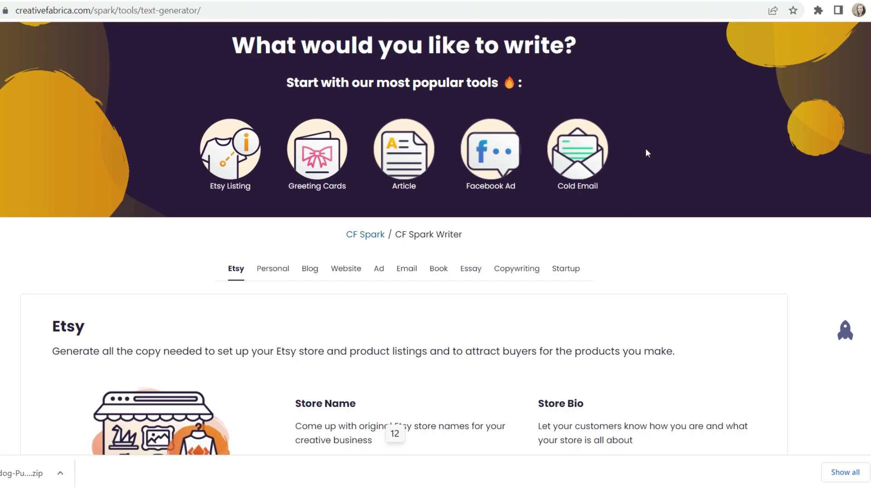
scroll(436, 239, "down", 8)
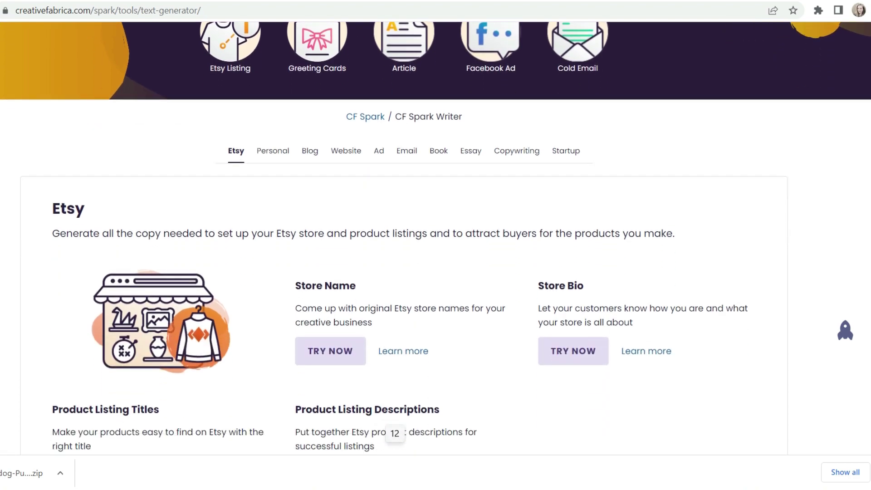
scroll(435, 238, "down", 13)
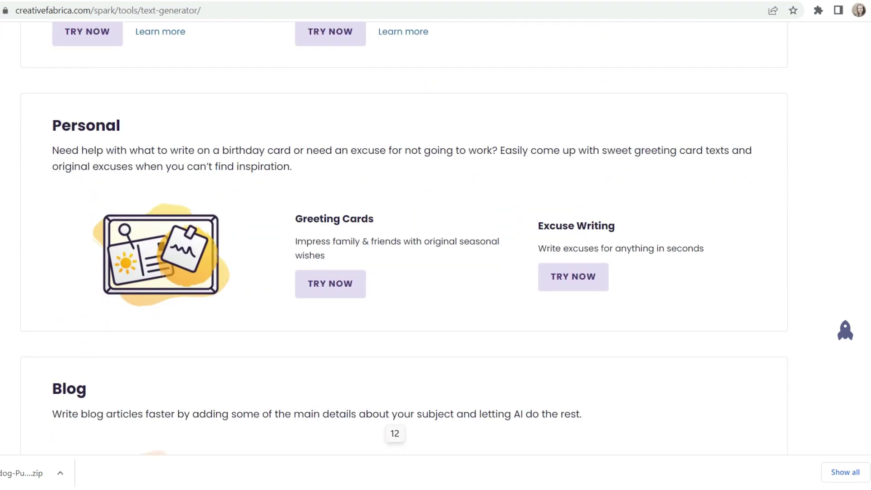
scroll(435, 239, "down", 9)
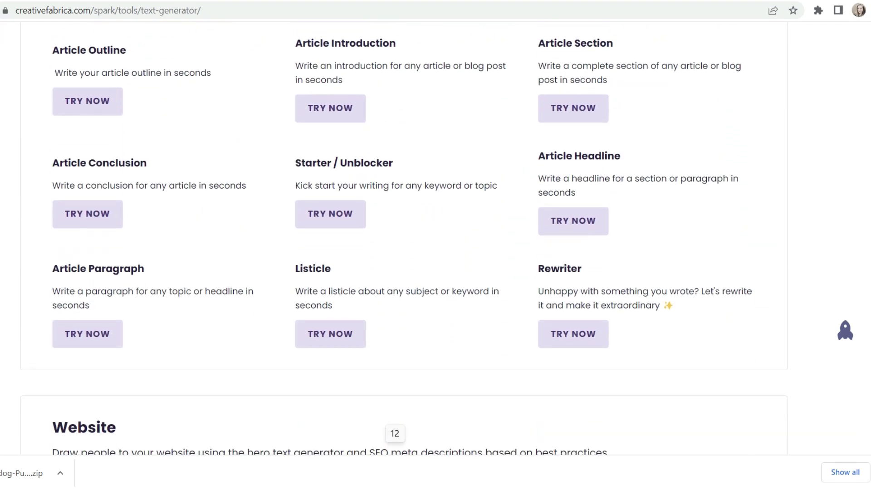
scroll(435, 239, "down", 2)
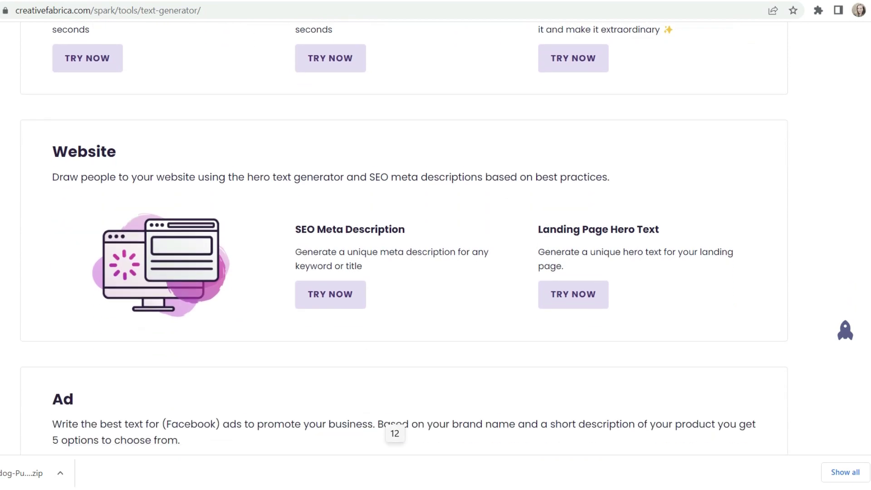
scroll(435, 238, "down", 11)
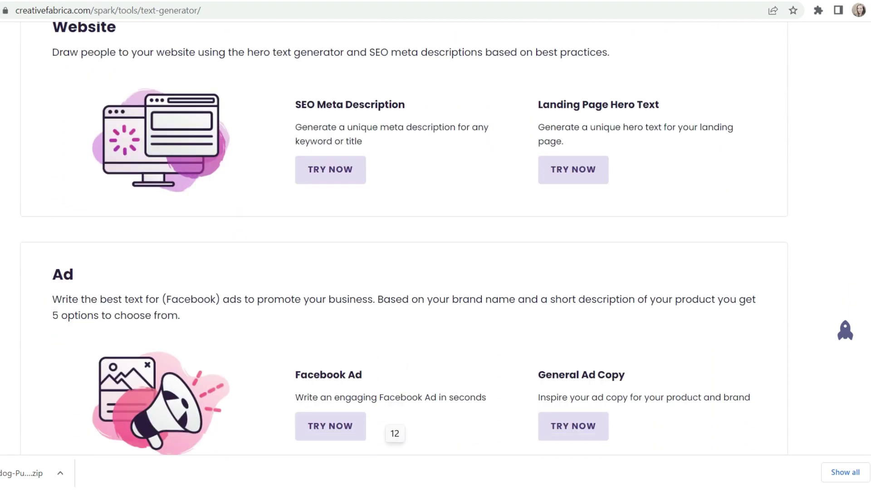
scroll(435, 239, "down", 9)
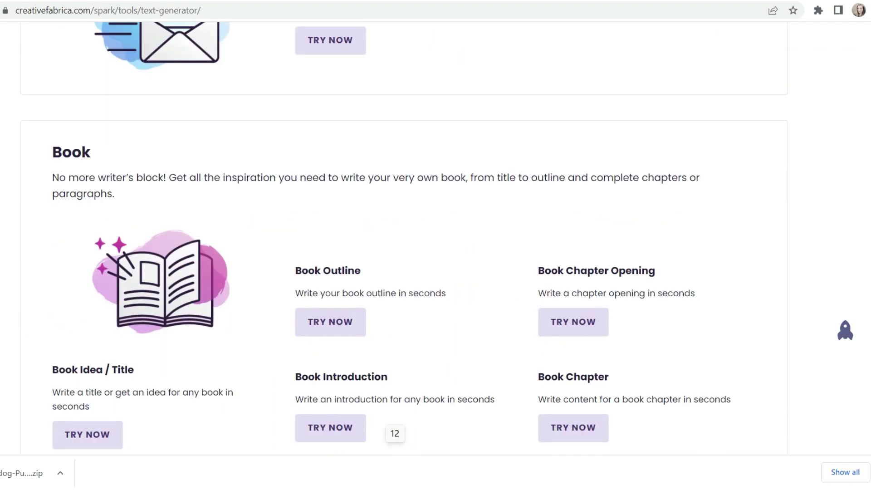
scroll(435, 239, "down", 8)
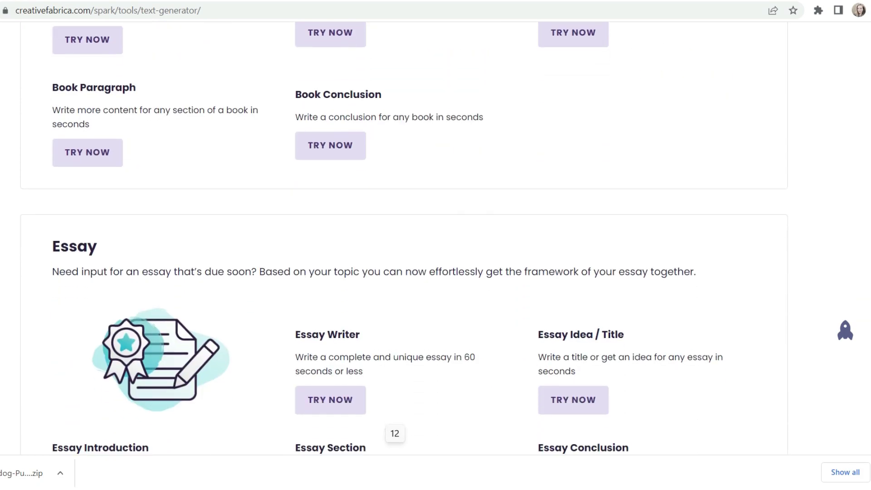
scroll(435, 239, "down", 1)
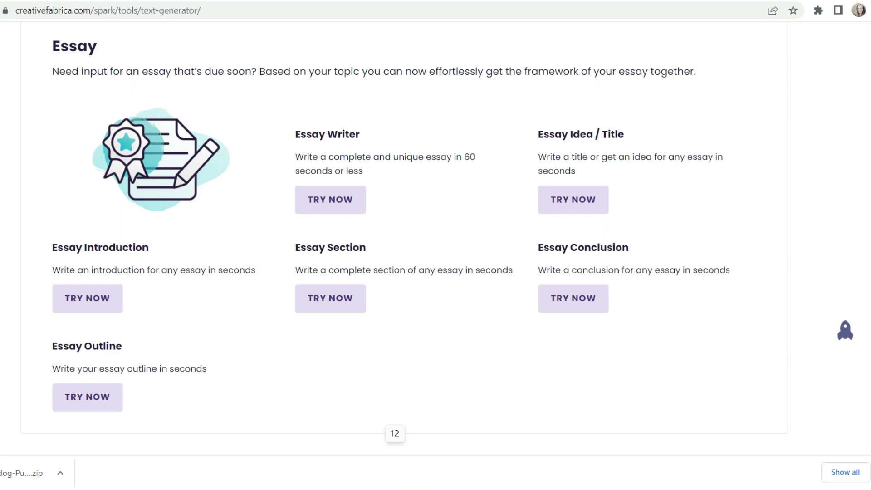
scroll(436, 238, "down", 7)
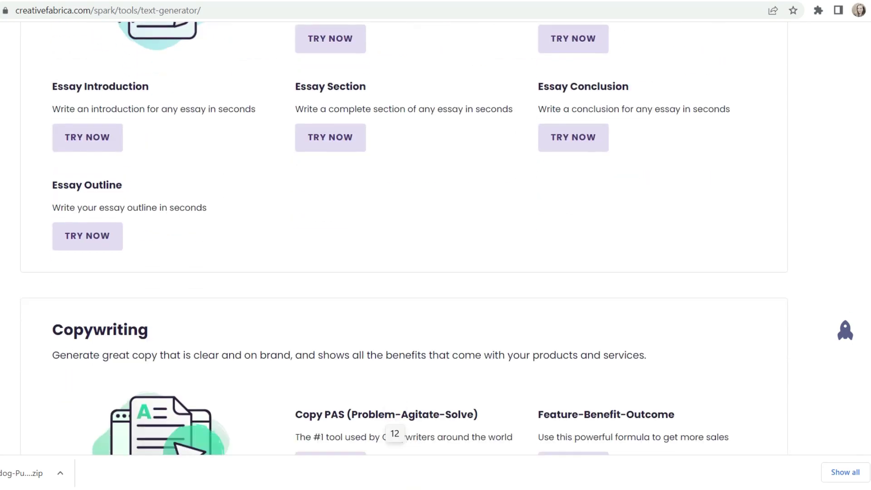
scroll(436, 239, "down", 8)
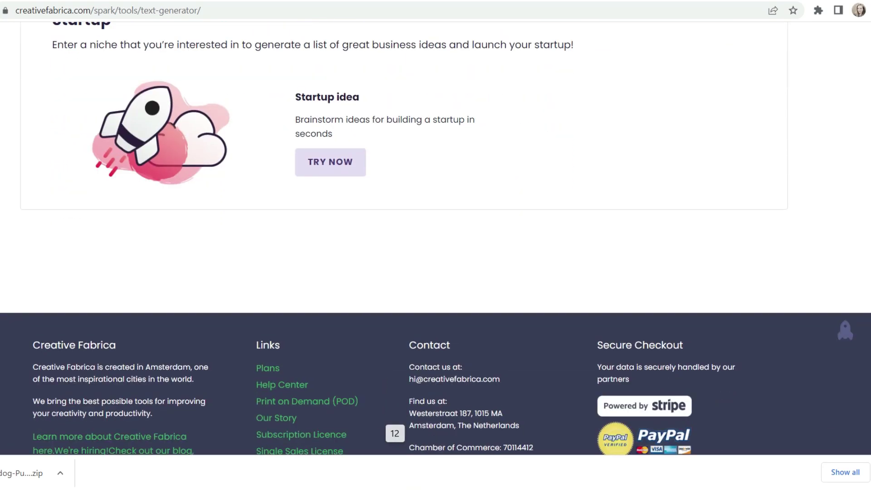
Revisit the Book, Ad and Essay tool sections and open the Essay Writer
scroll(436, 239, "up", 15)
scroll(435, 239, "up", 4)
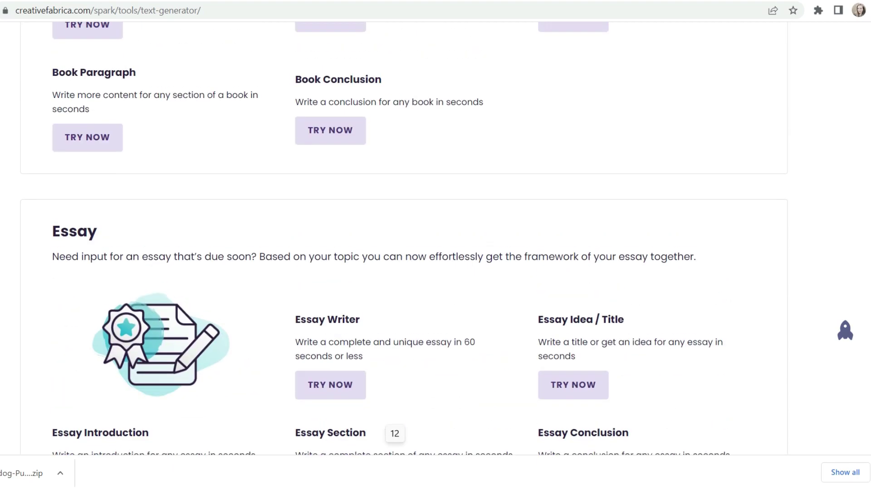
scroll(436, 239, "down", 1)
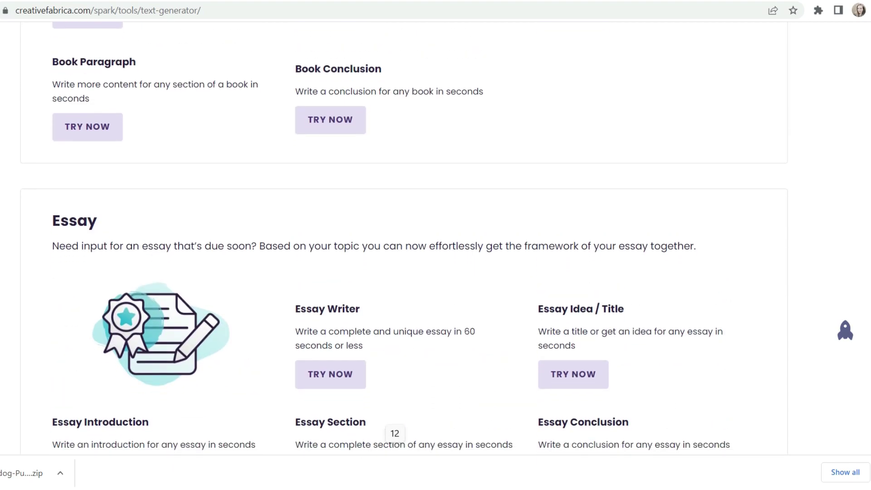
scroll(436, 238, "up", 6)
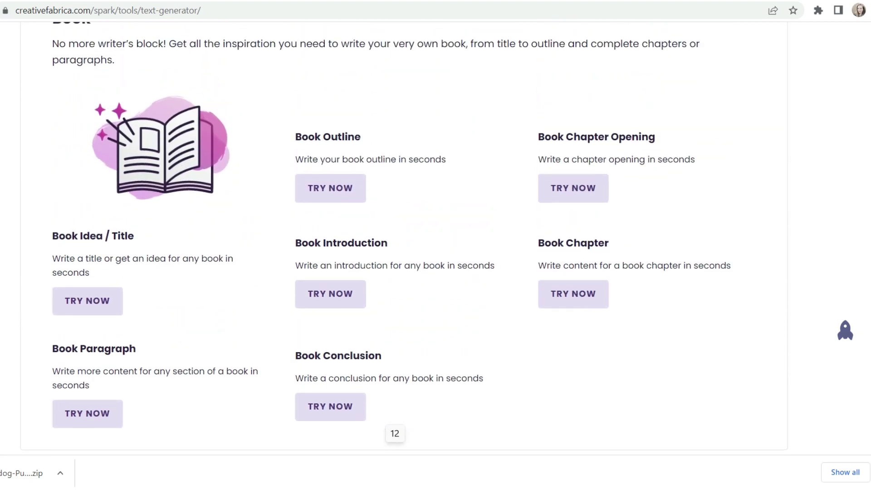
scroll(436, 239, "up", 12)
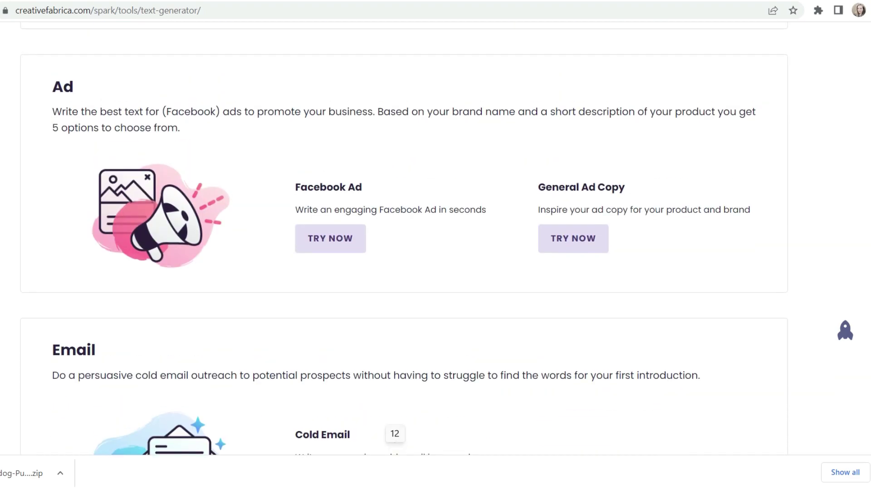
scroll(436, 239, "down", 18)
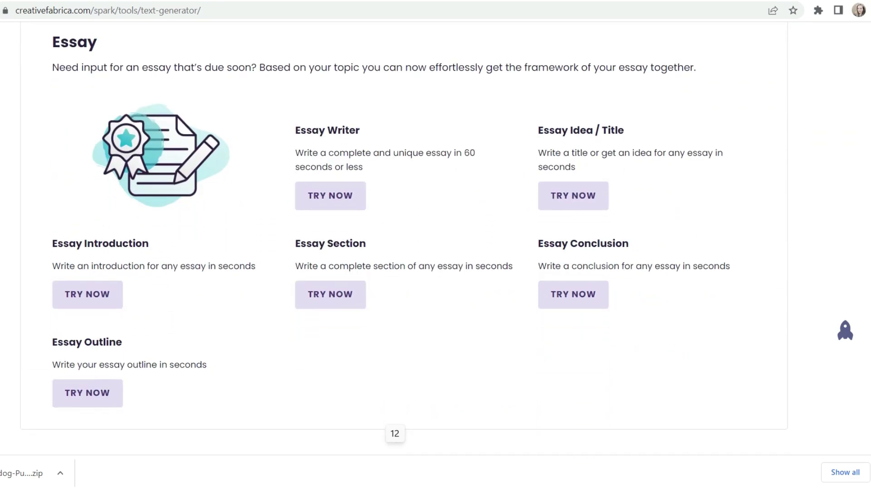
left_click(338, 198)
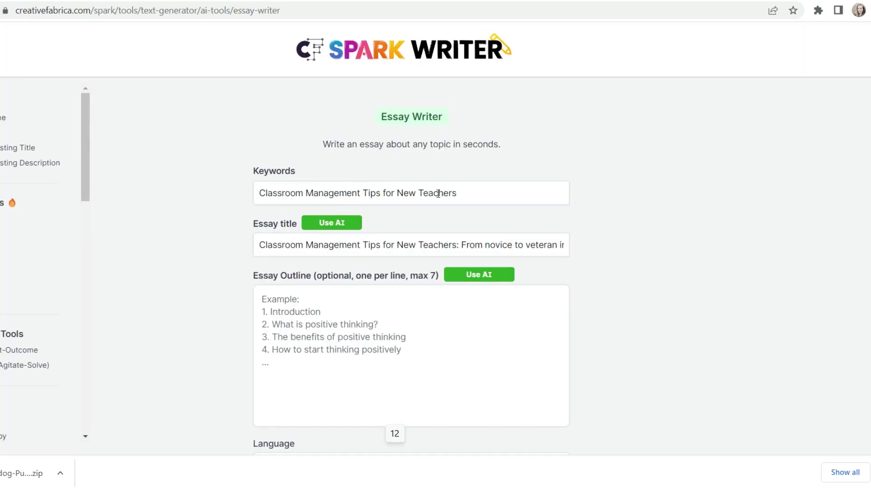
Replace the Essay Writer keywords with "Classroom Management Tips for new teachers"
left_click(468, 193)
key("BackSpace")
key("BackSpace")
key("BackSpace")
key("BackSpace")
key("BackSpace")
key("BackSpace")
key("BackSpace")
key("BackSpace")
key("BackSpace")
key("BackSpace")
key("BackSpace")
key("BackSpace")
key("BackSpace")
key("BackSpace")
key("BackSpace")
key("BackSpace")
key("BackSpace")
key("BackSpace")
key("BackSpace")
key("BackSpace")
key("BackSpace")
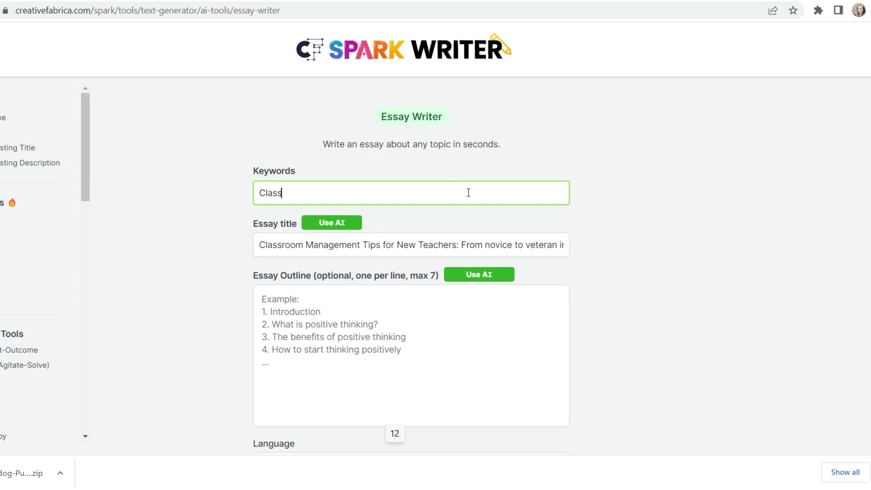
type("room Management ")
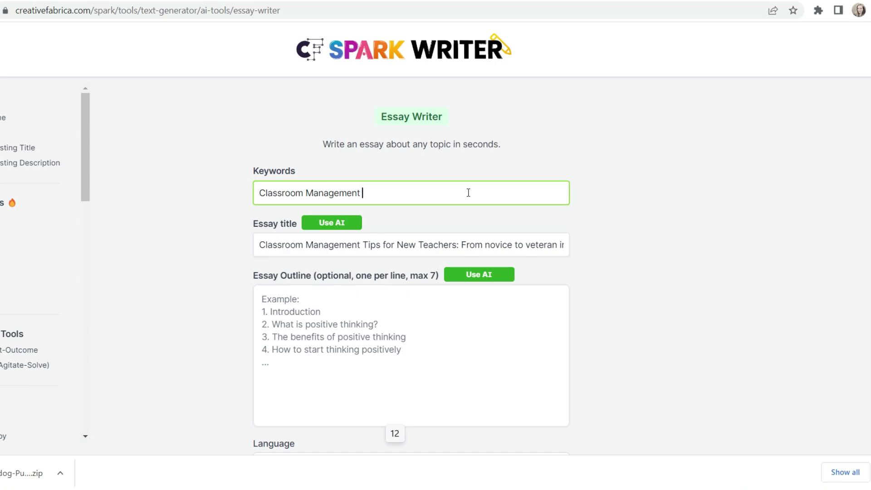
type("fo")
type("ips for ")
type("new teachers")
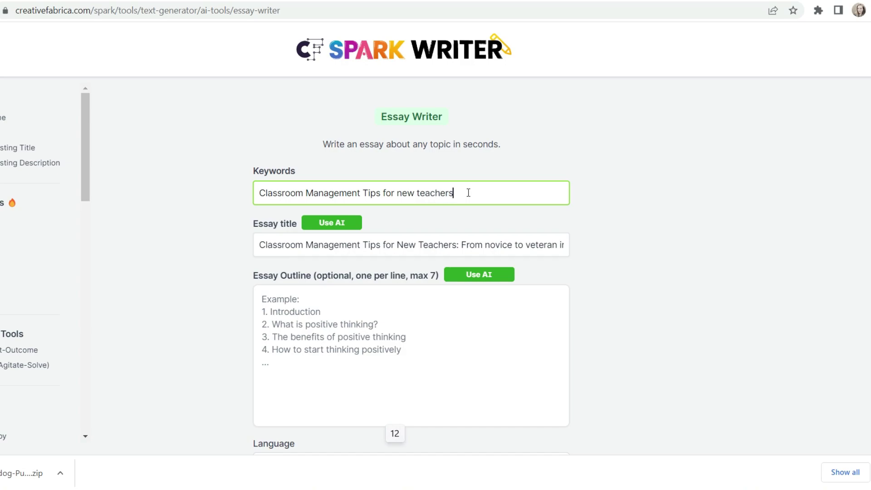
Use AI to generate the essay title and the essay outline from the keywords
left_click(333, 224)
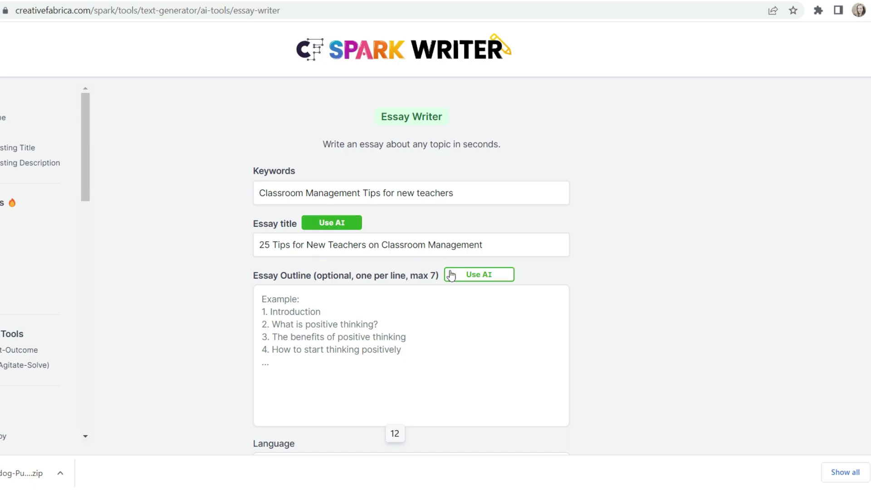
left_click(466, 273)
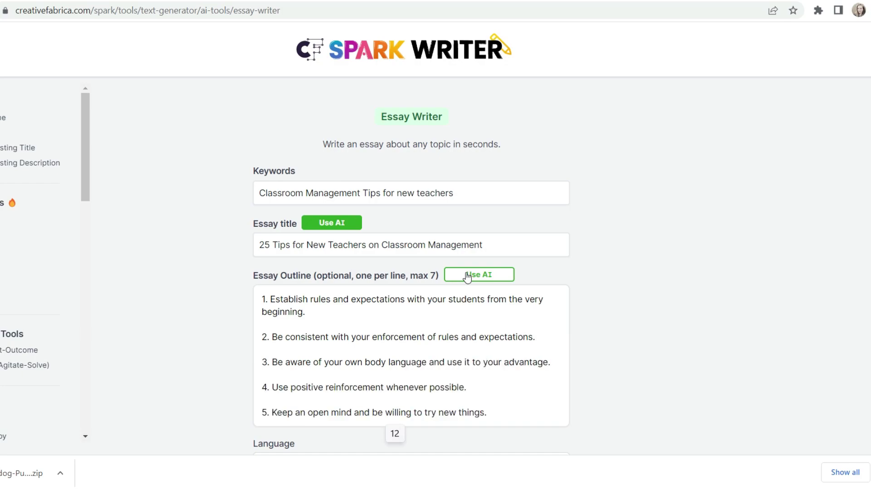
Create the essay in English (US) from the generated title and outline, and look over the resulting text
scroll(410, 272, "down", 1)
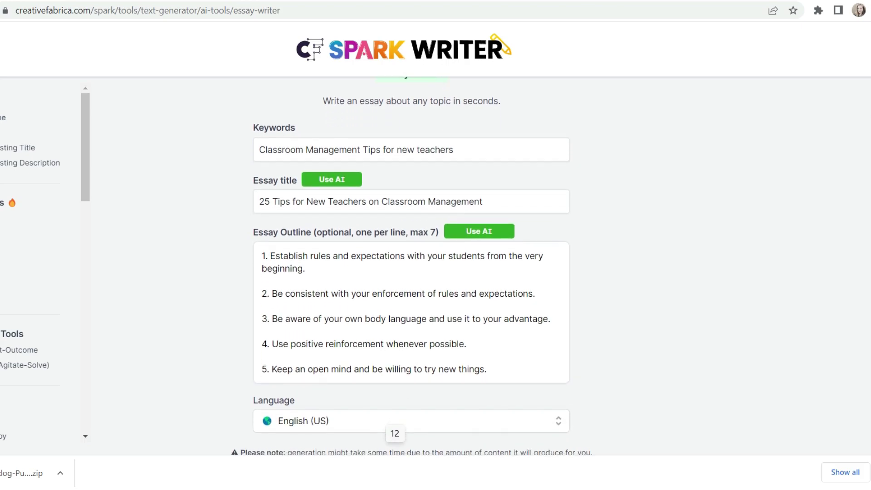
scroll(410, 272, "down", 1)
scroll(868, 171, "down", 1)
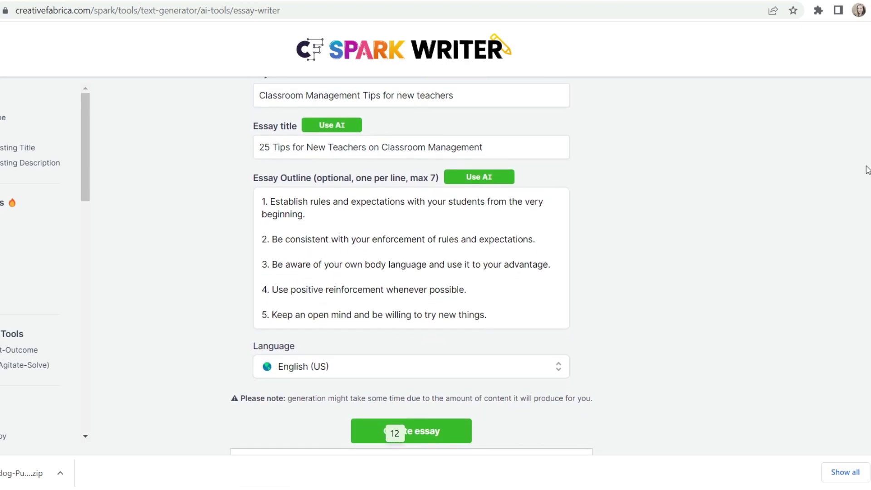
left_click(444, 433)
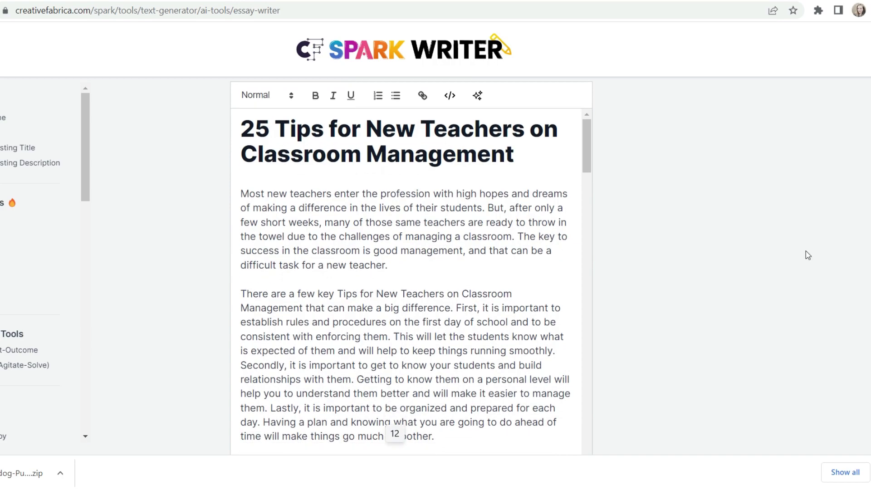
left_click_drag(585, 152, 632, 136)
scroll(411, 253, "down", 3)
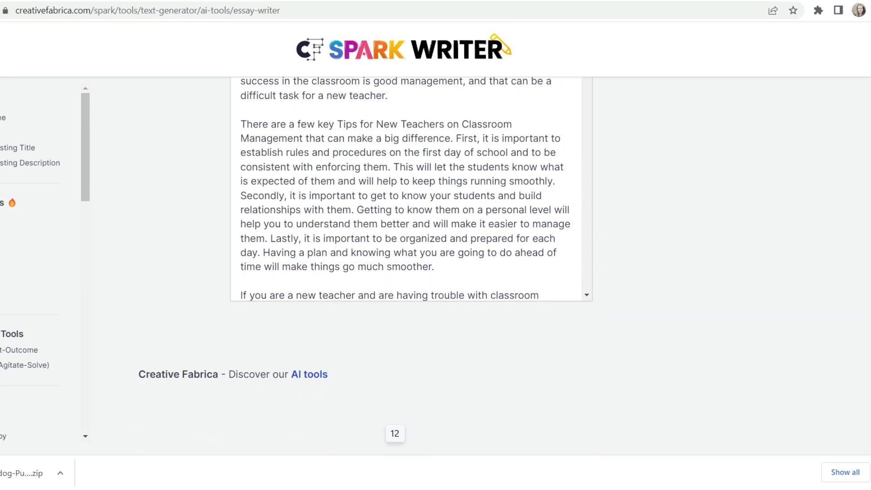
Open the Article Writer and create an article from the carried-over keywords and title, leaving the outline empty
scroll(411, 254, "up", 6)
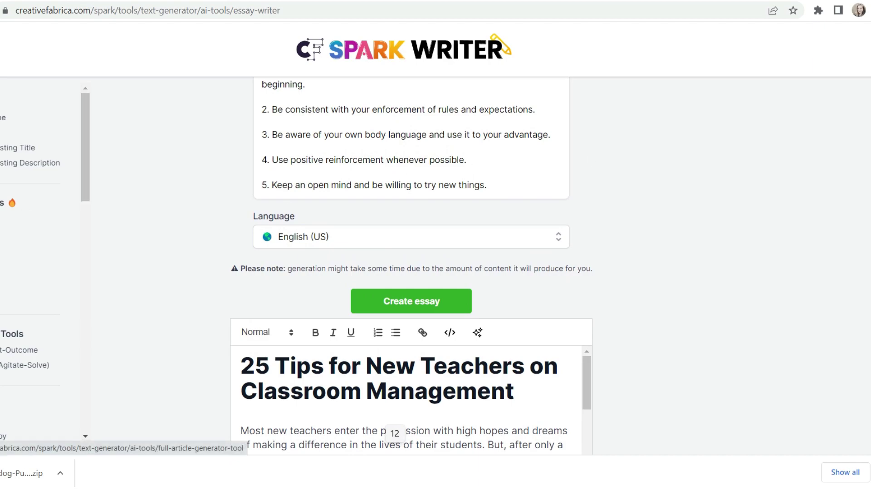
left_click(5, 218)
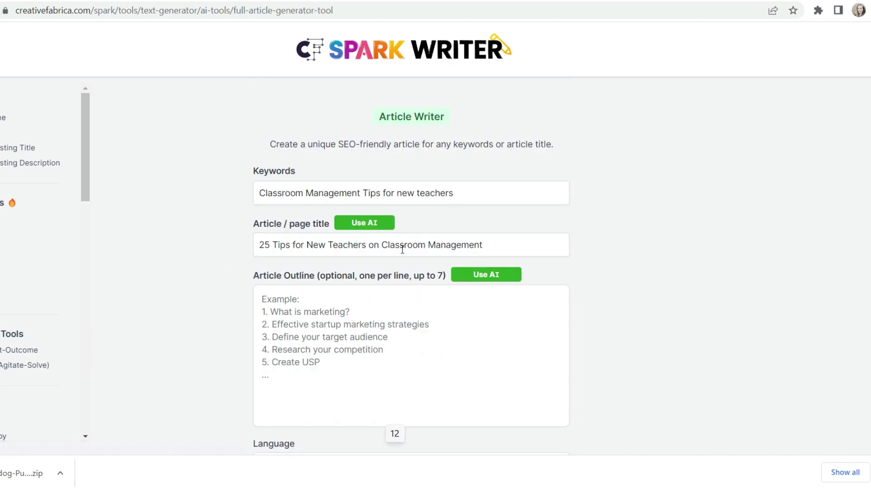
scroll(411, 267, "down", 5)
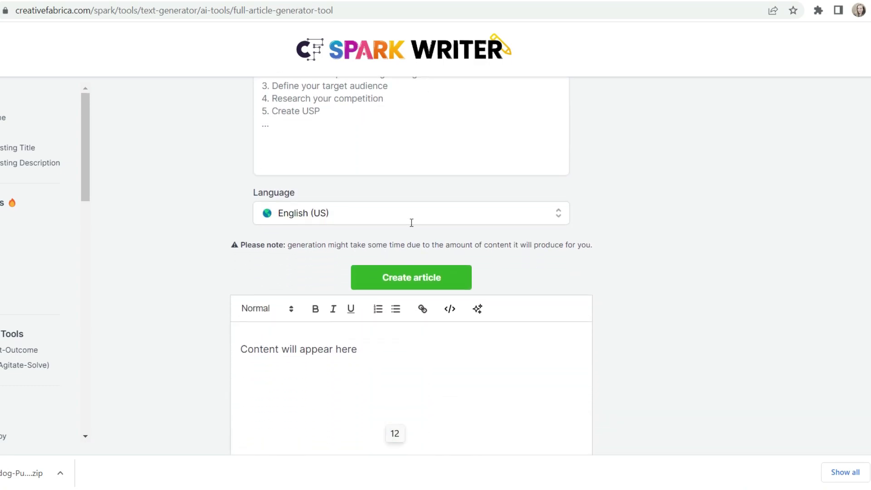
left_click(388, 275)
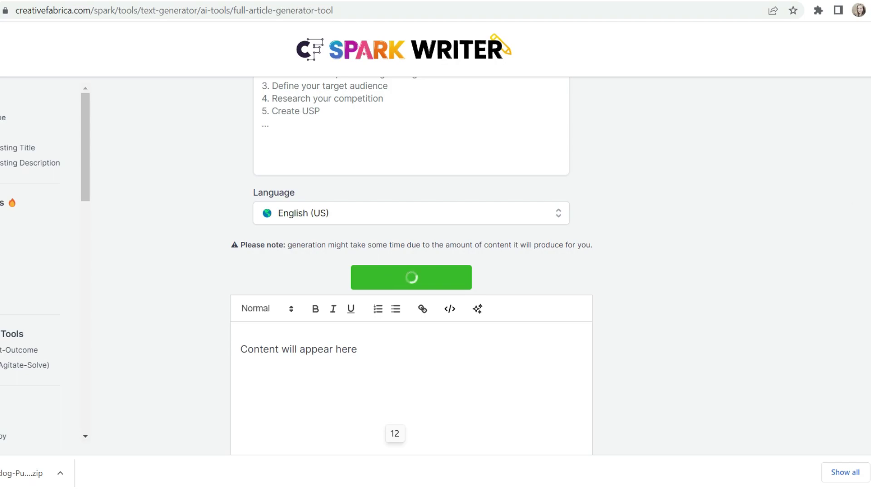
Review the Article Writer's keywords, title and outline fields and check the output area for the generated article
scroll(412, 263, "up", 3)
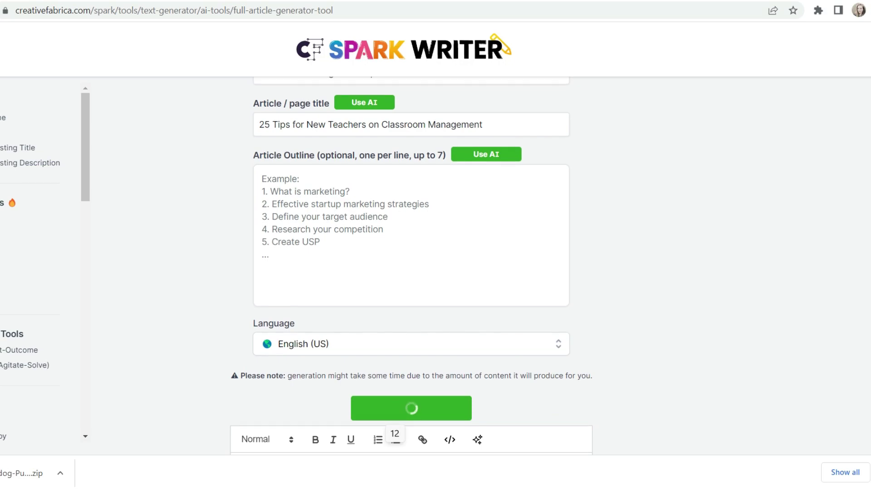
scroll(411, 263, "up", 3)
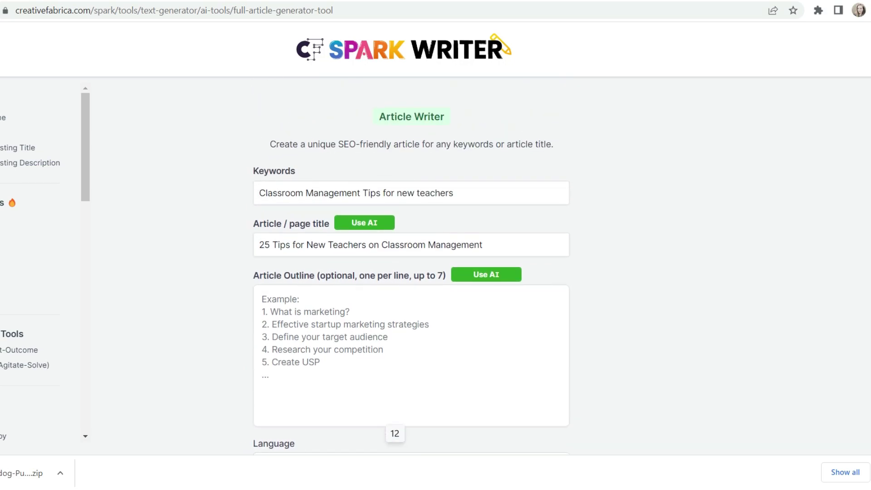
scroll(411, 263, "down", 3)
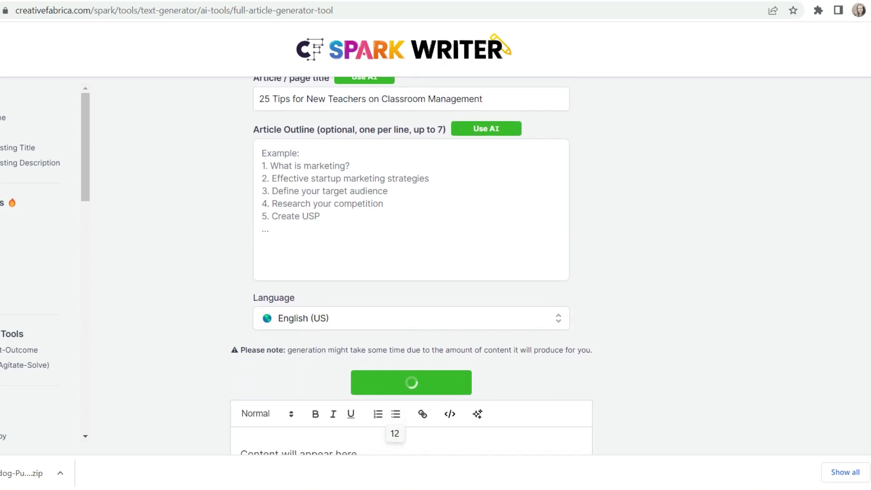
scroll(411, 263, "down", 1)
scroll(410, 263, "down", 4)
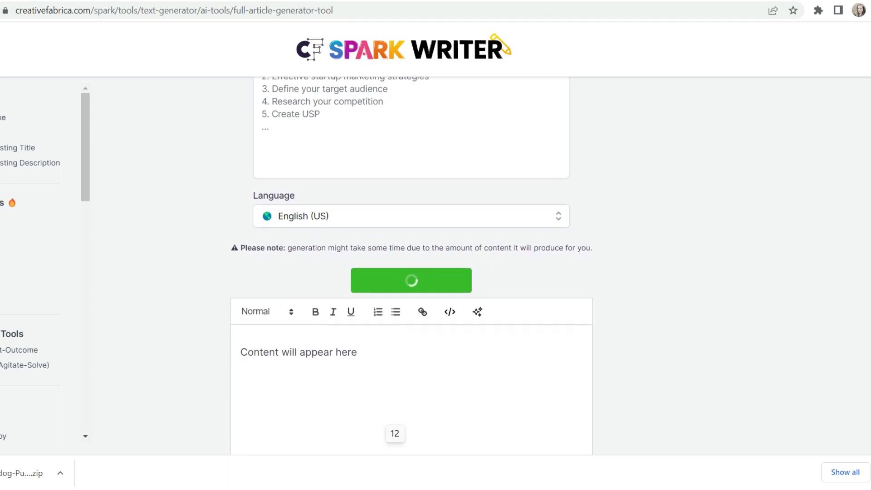
scroll(411, 263, "up", 4)
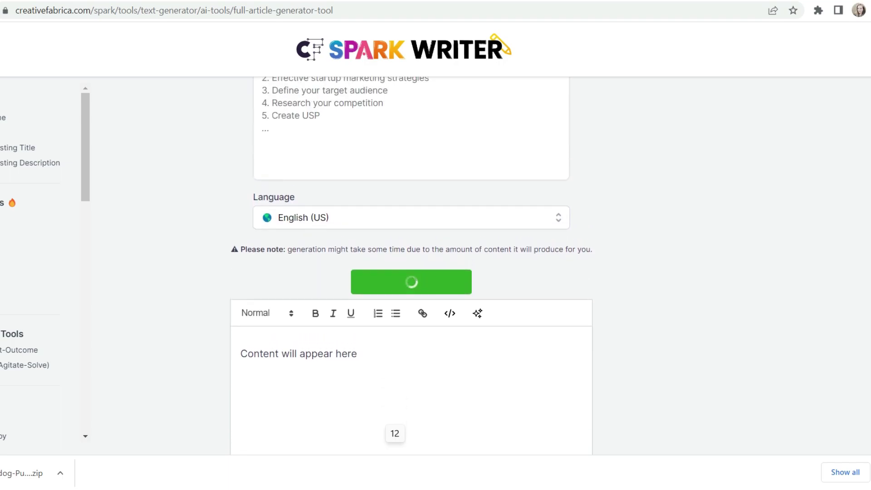
scroll(411, 263, "up", 3)
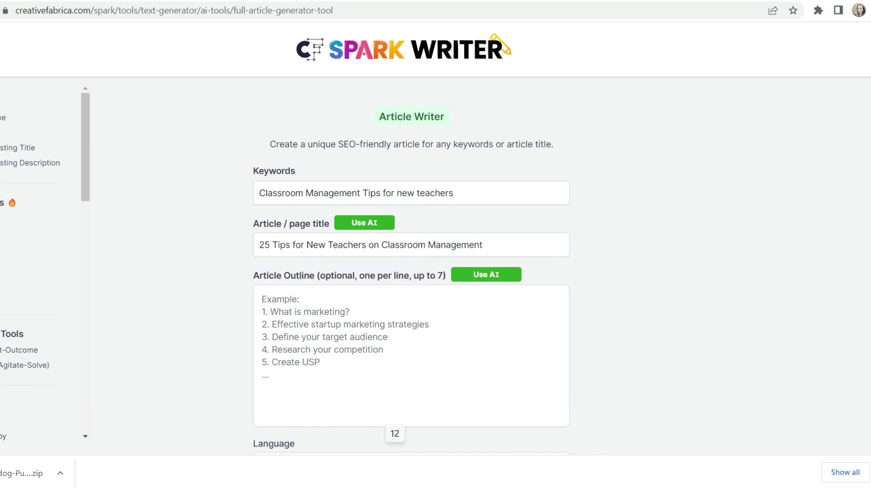
scroll(411, 266, "down", 4)
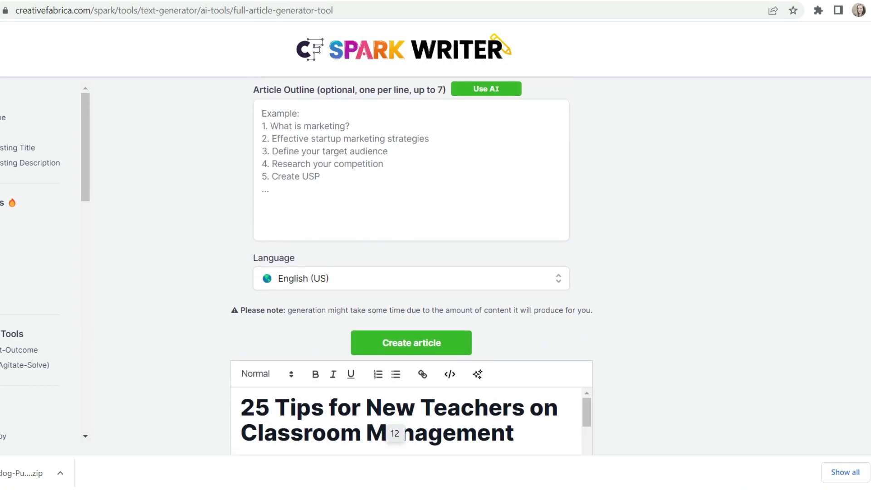
scroll(411, 266, "up", 4)
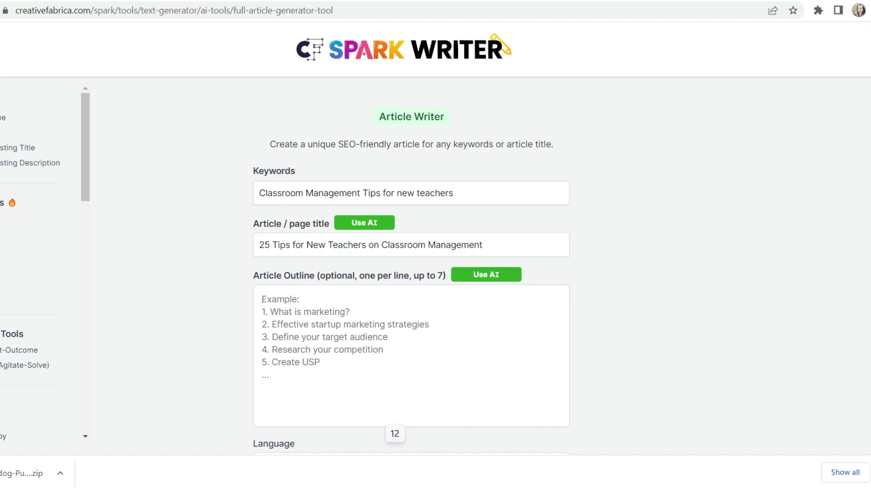
Leave the Article Writer, open the Classes page and look through its popular categories and popular classes
key("alt+Left")
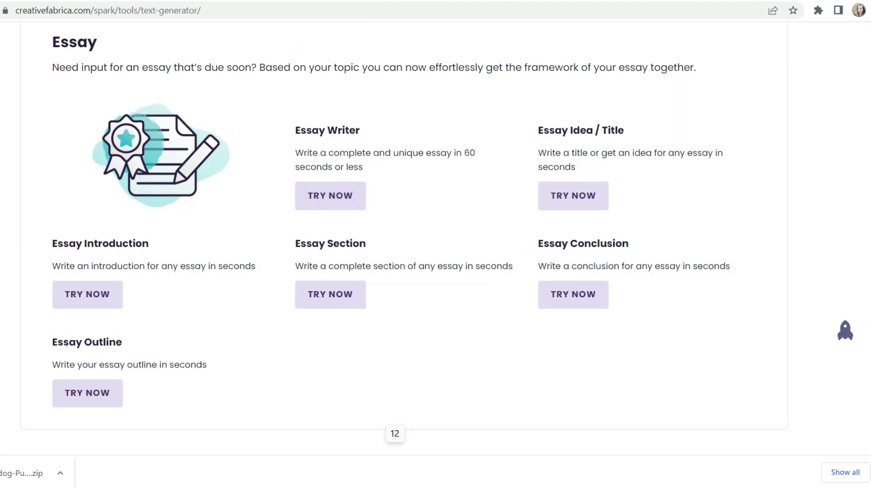
key("Home")
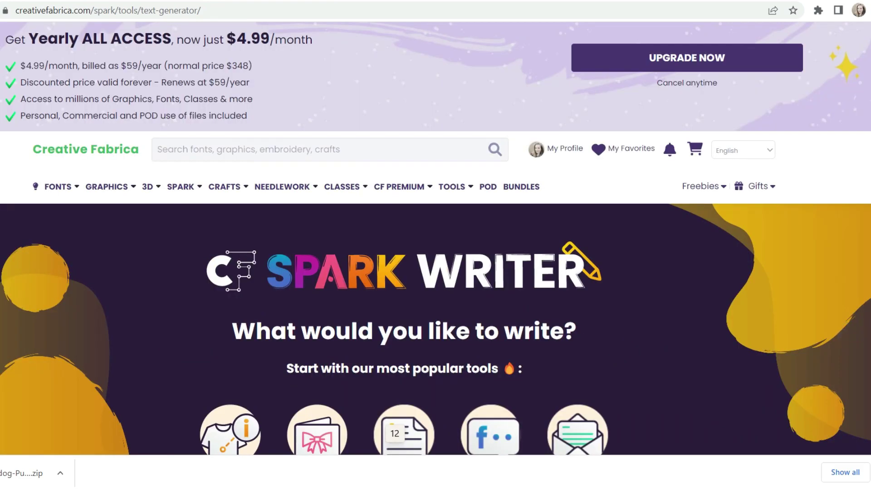
mouse_move(318, 186)
mouse_move(342, 197)
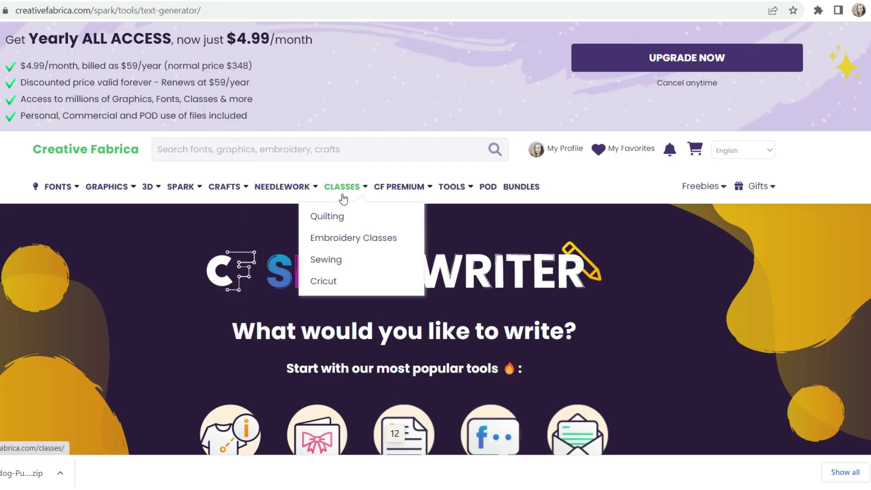
left_click(342, 197)
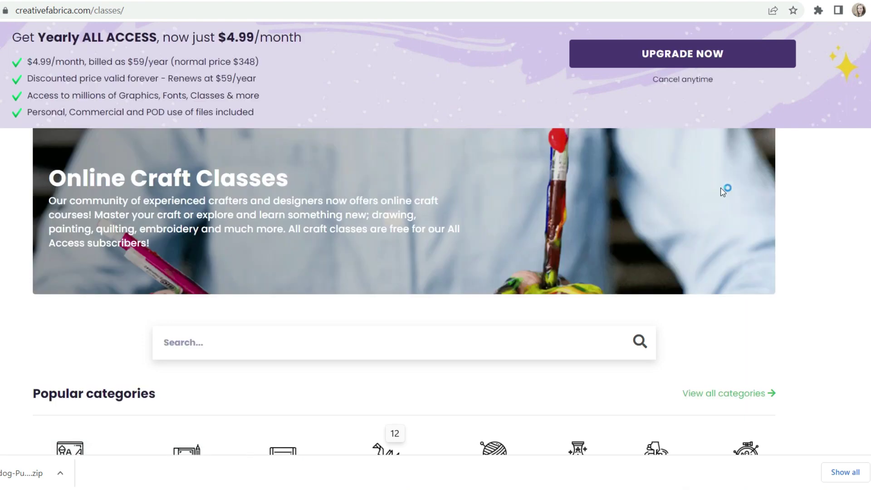
scroll(722, 191, "down", 4)
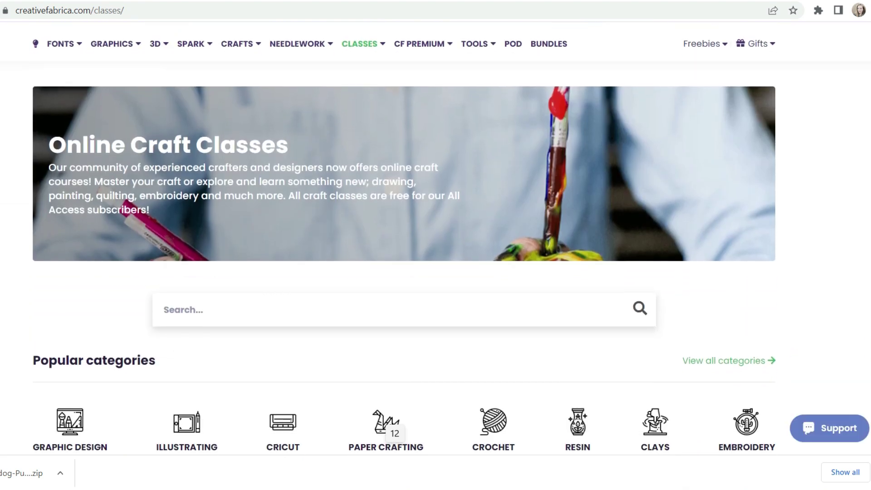
scroll(403, 239, "down", 4)
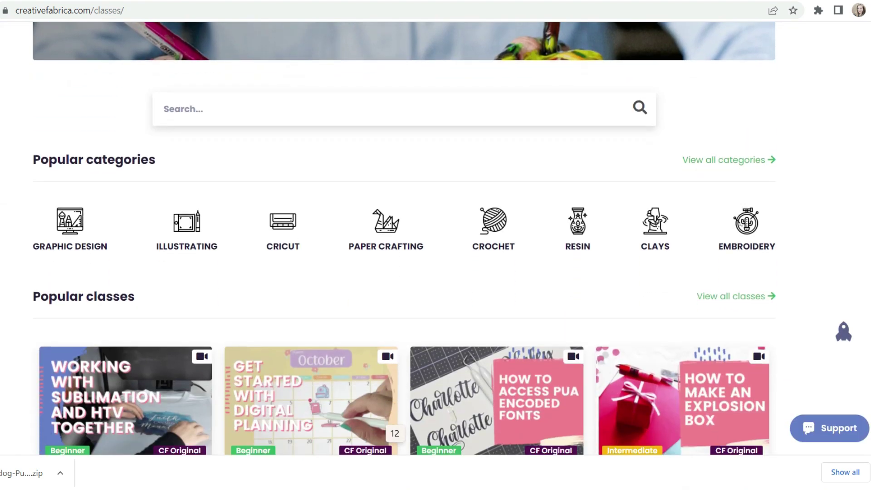
scroll(405, 240, "down", 3)
scroll(404, 239, "down", 2)
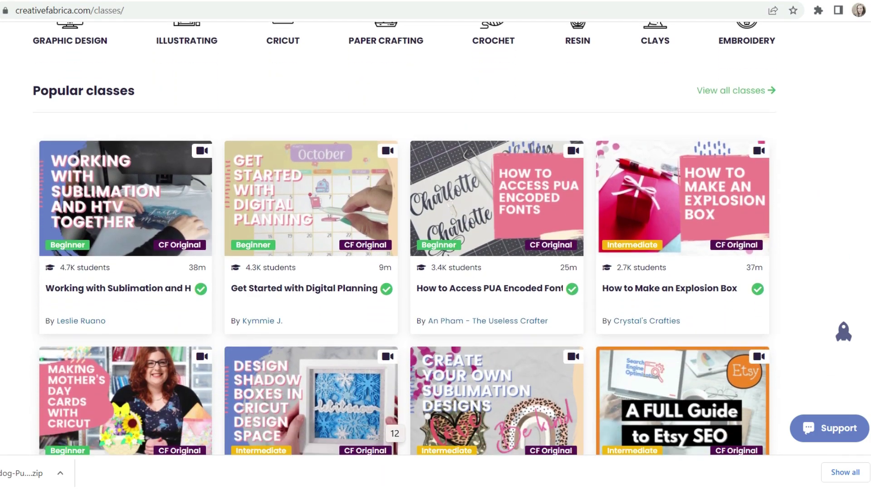
scroll(404, 239, "down", 3)
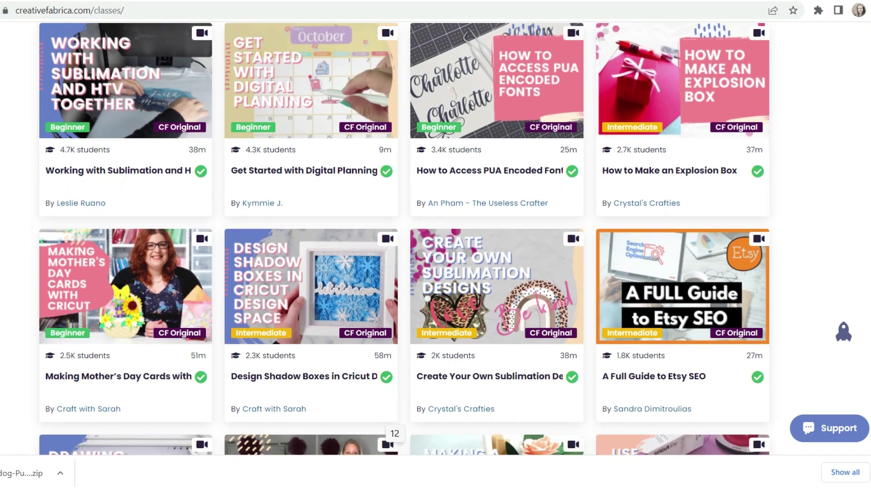
scroll(404, 239, "up", 7)
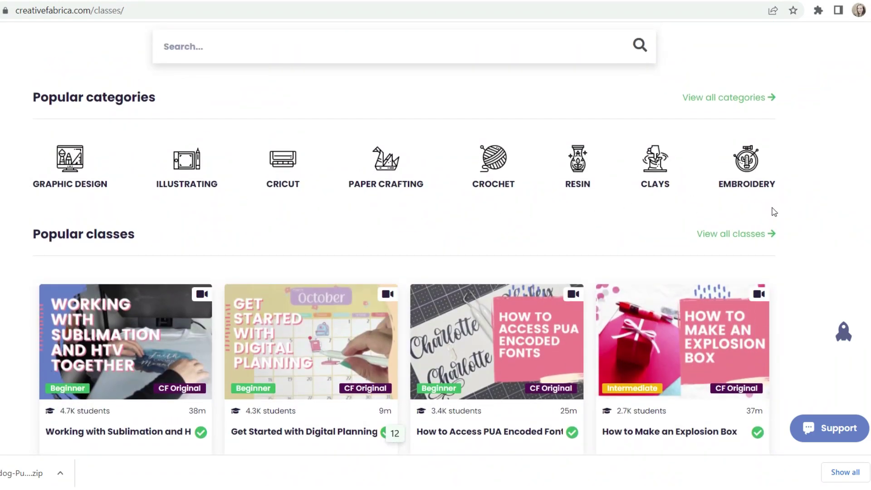
Open the full list of classes and browse the first page of results and the category tags
left_click(760, 234)
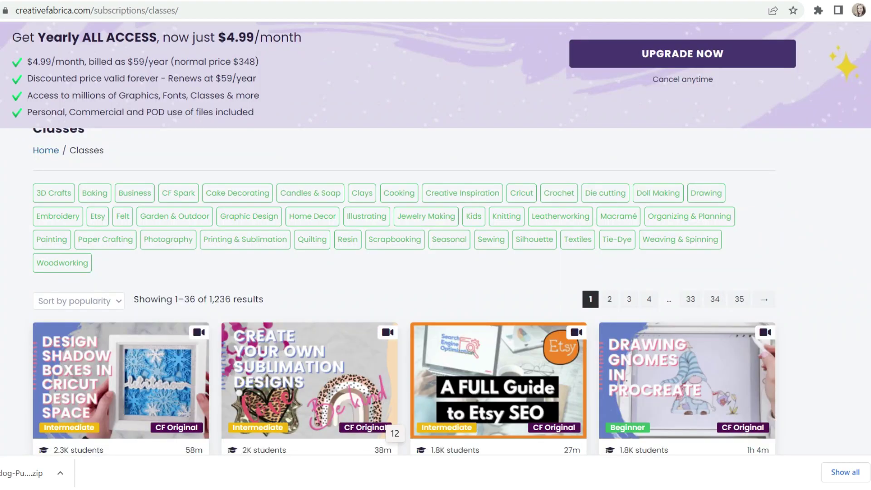
scroll(435, 245, "down", 12)
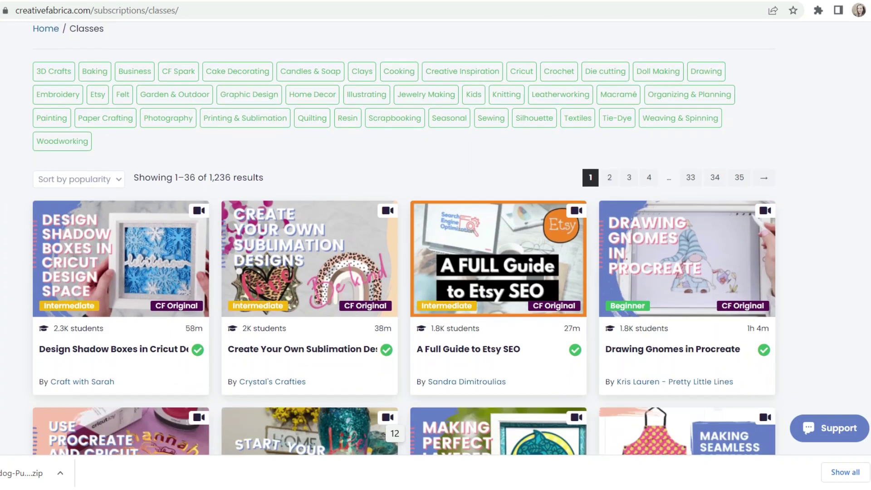
scroll(436, 245, "down", 6)
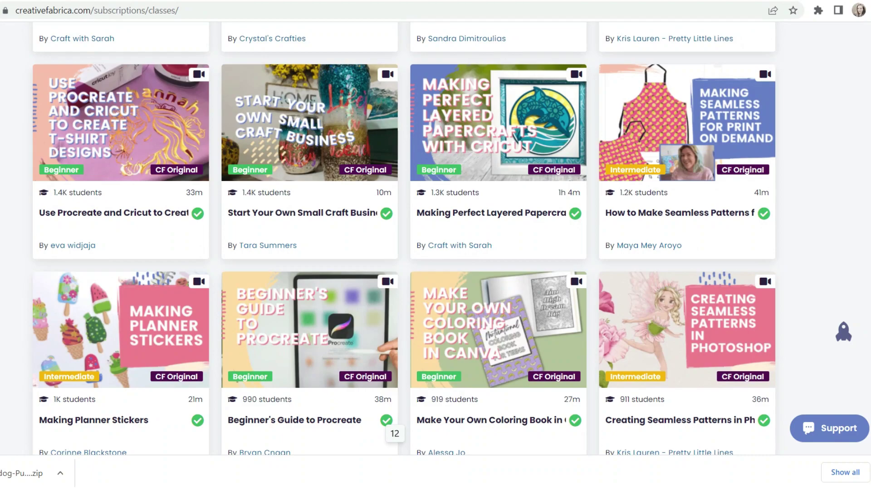
scroll(435, 244, "down", 11)
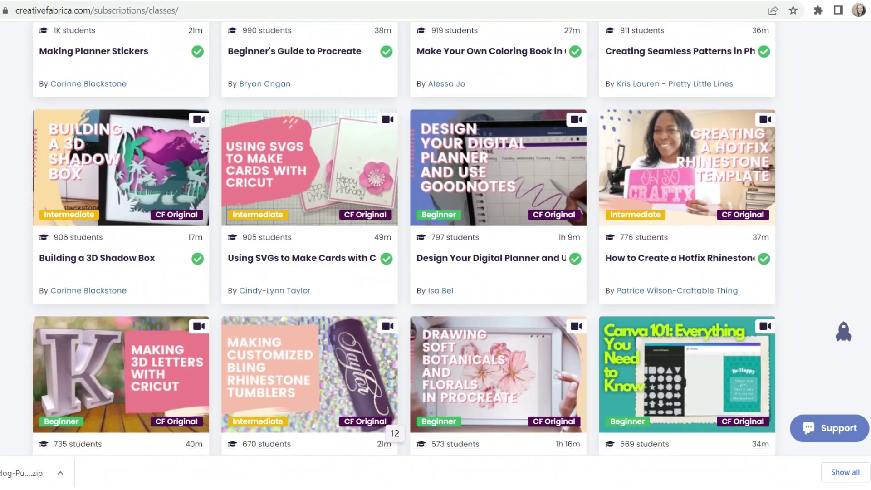
scroll(435, 245, "down", 10)
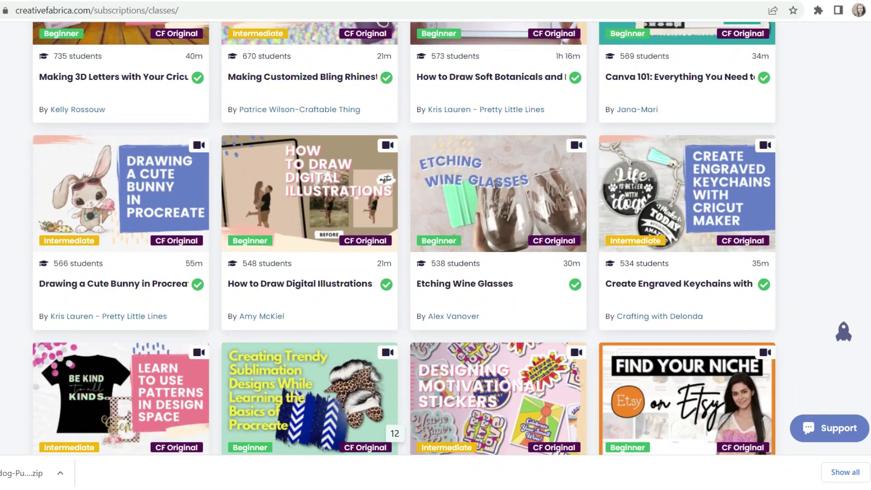
scroll(436, 245, "down", 5)
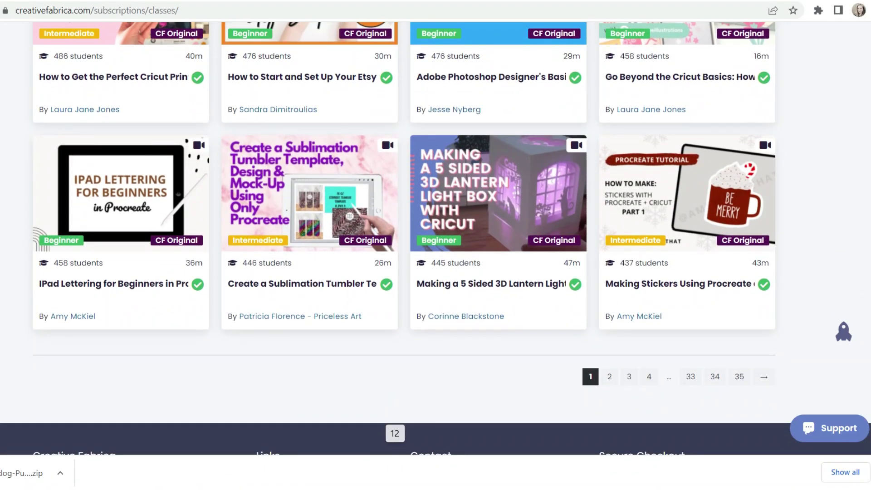
scroll(436, 245, "up", 20)
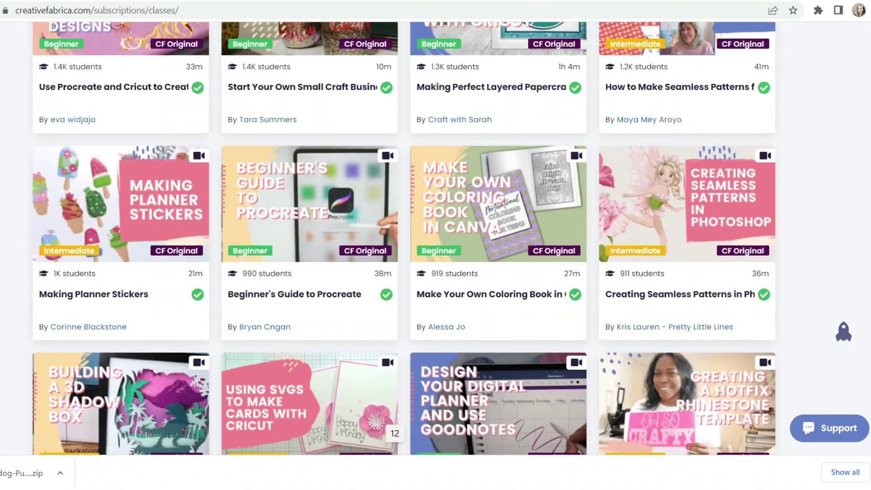
scroll(435, 245, "up", 15)
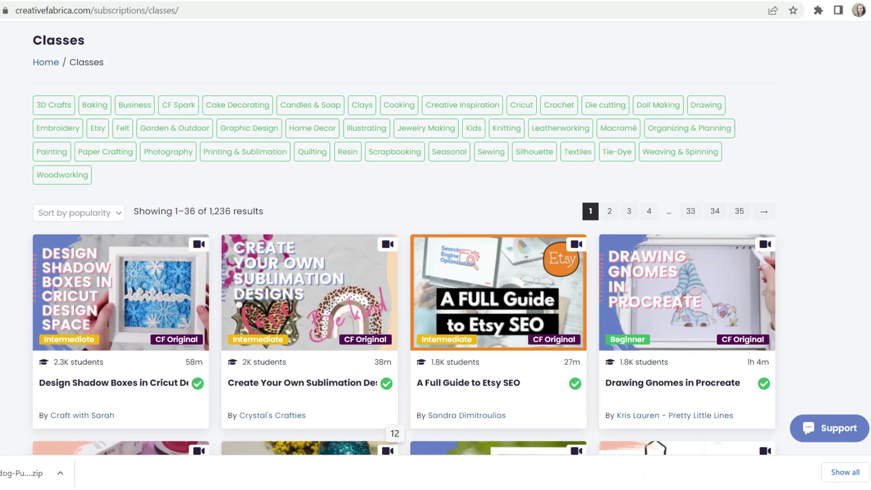
scroll(435, 245, "up", 4)
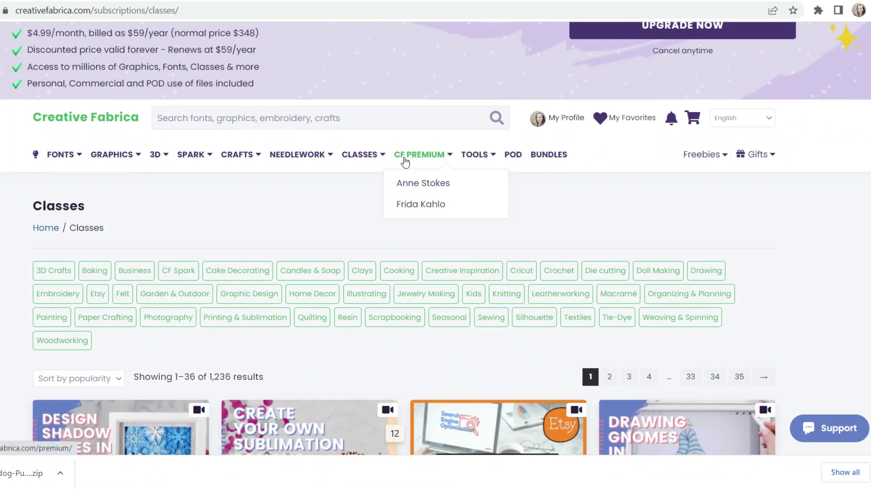
mouse_move(363, 164)
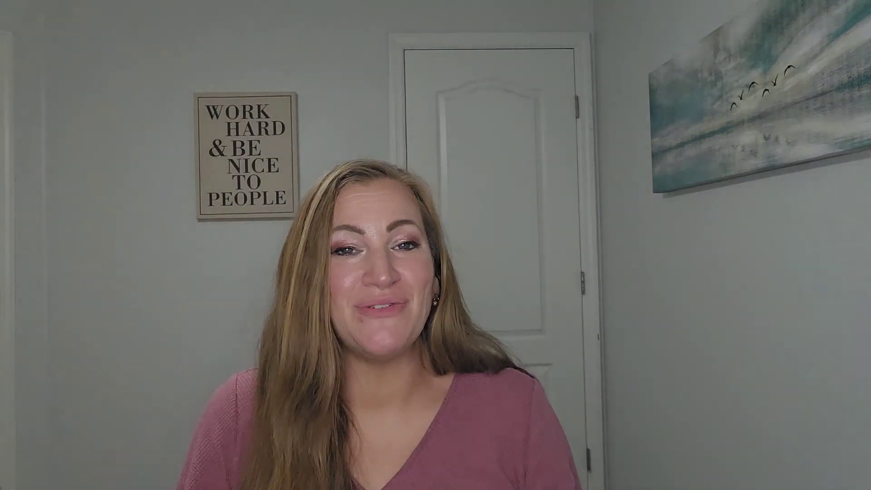